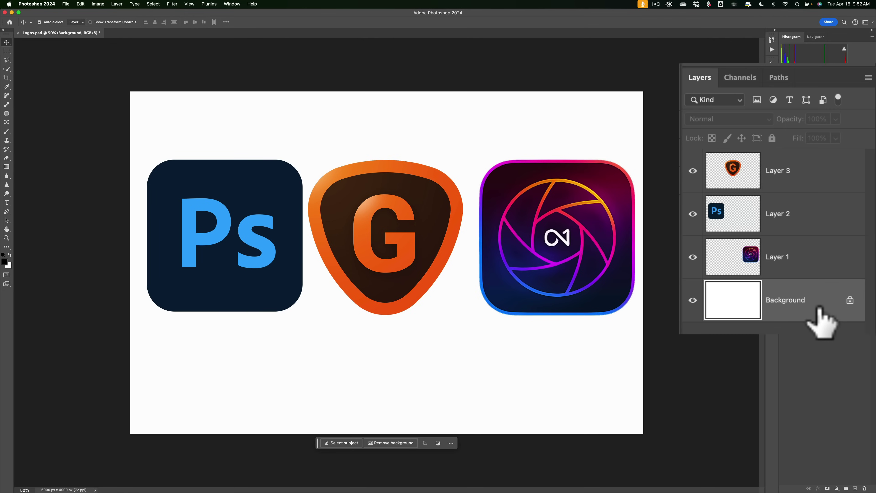
- Select Layer 1, Layer 2 and Layer 3 in turn from the layer list, finishing on the Background layer
left_click(807, 259)
left_click(815, 217)
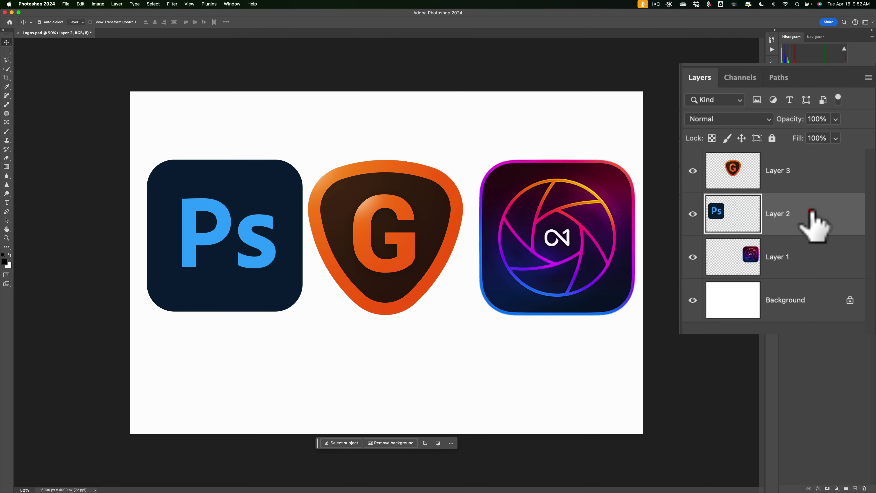
left_click(814, 166)
left_click(814, 300)
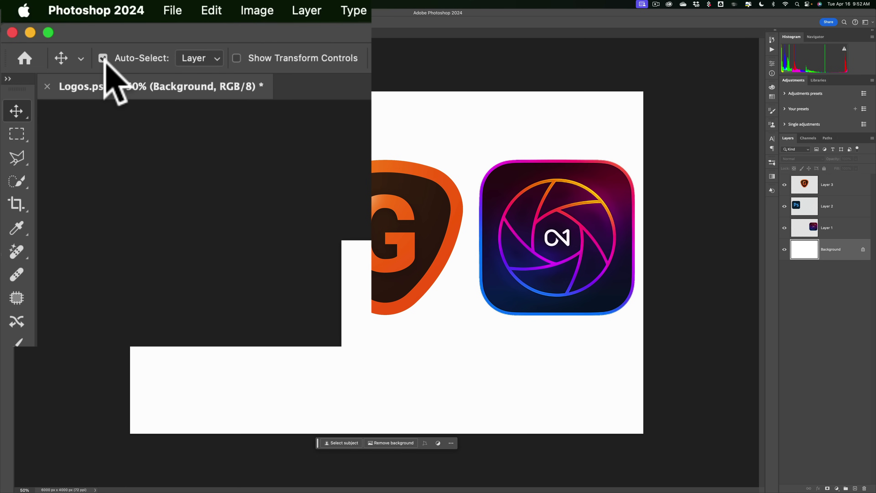
- Keep the Move tool's Auto-Select target on Layer, select the Ps, G and aperture logos directly on the canvas, and reselect the Background layer
left_click(217, 58)
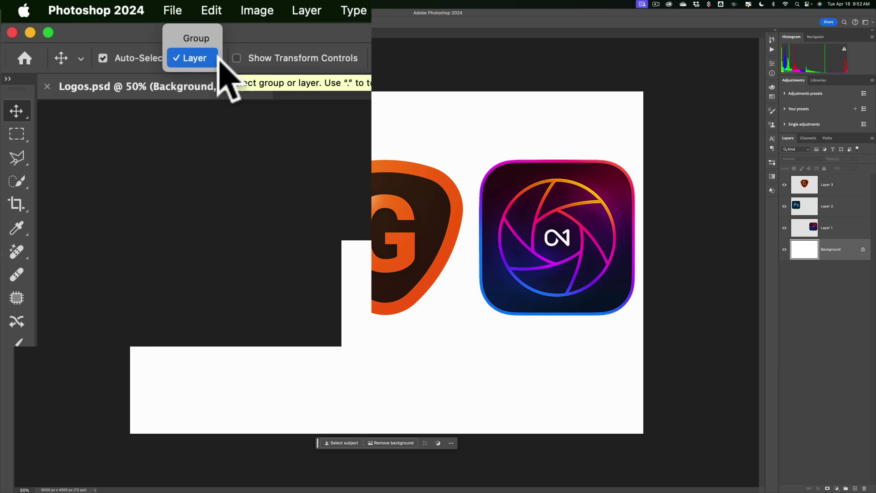
left_click(201, 55)
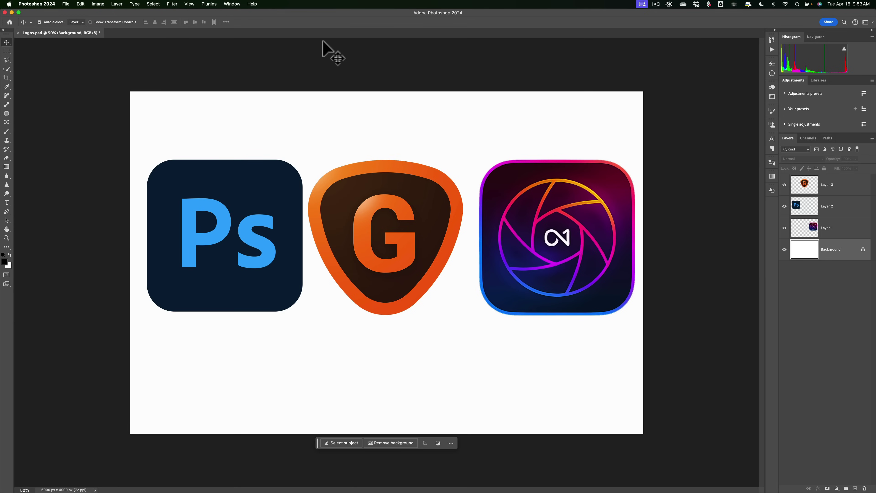
left_click(223, 239)
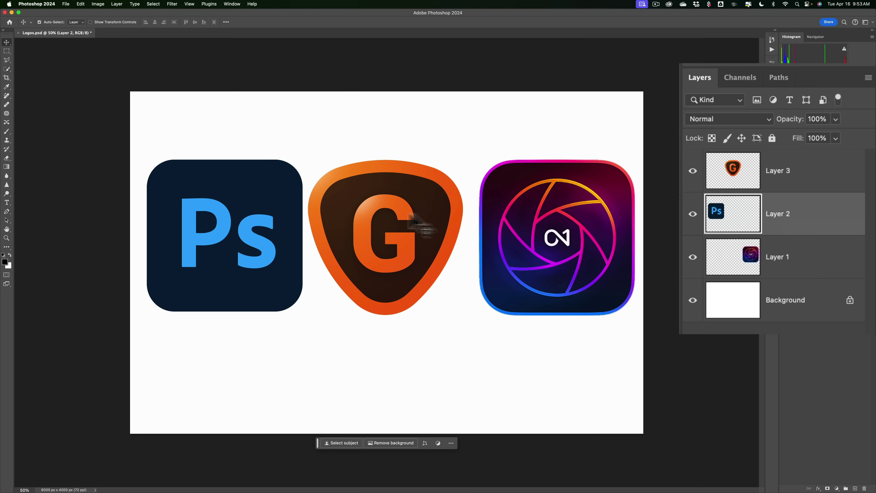
left_click(399, 212)
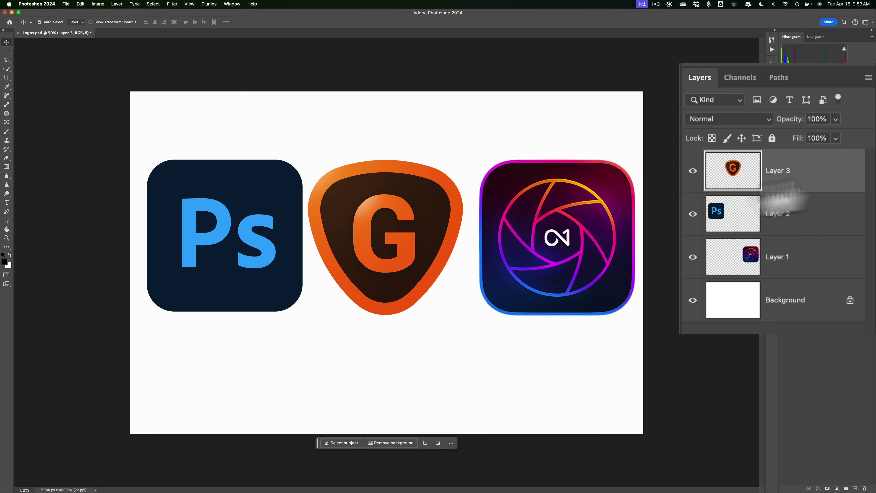
left_click(551, 212)
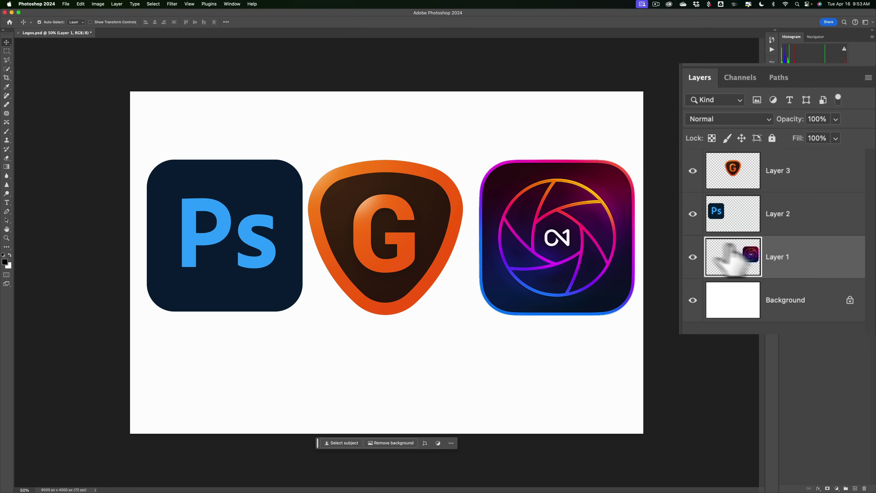
left_click(397, 196)
left_click(265, 197)
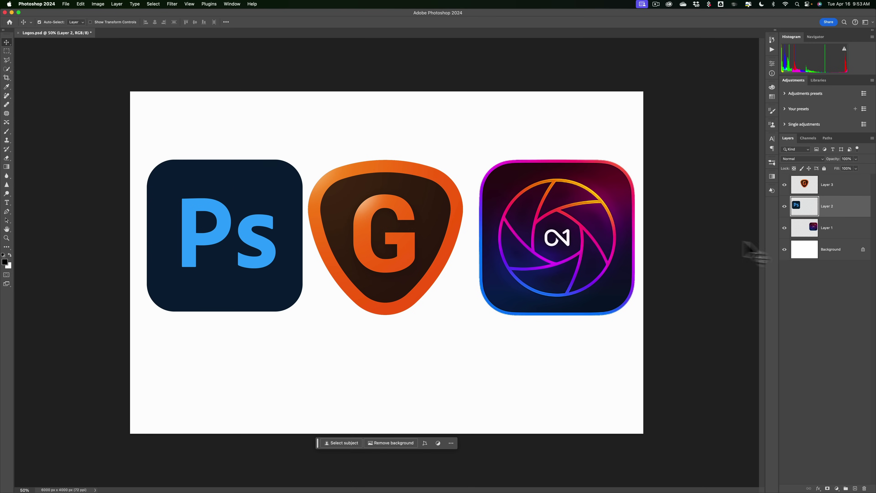
left_click(835, 251)
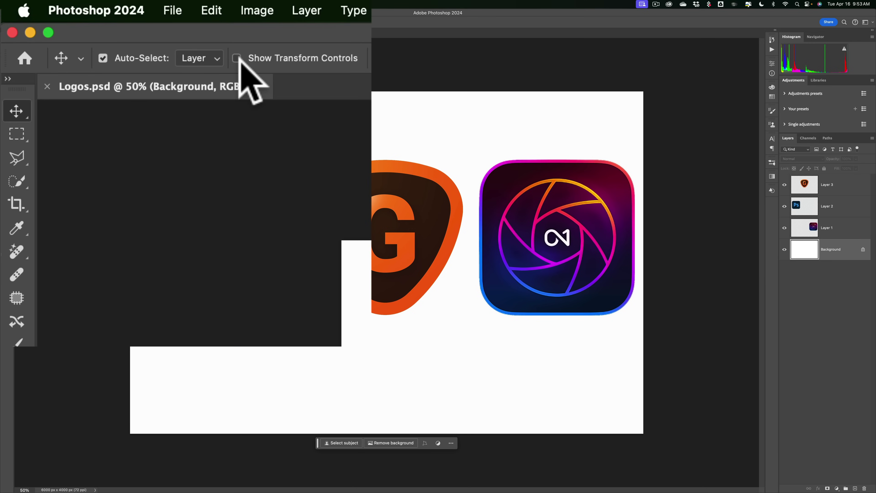
- Turn on Show Transform Controls and select the Ps, G and aperture logos in turn on the canvas
left_click(90, 22)
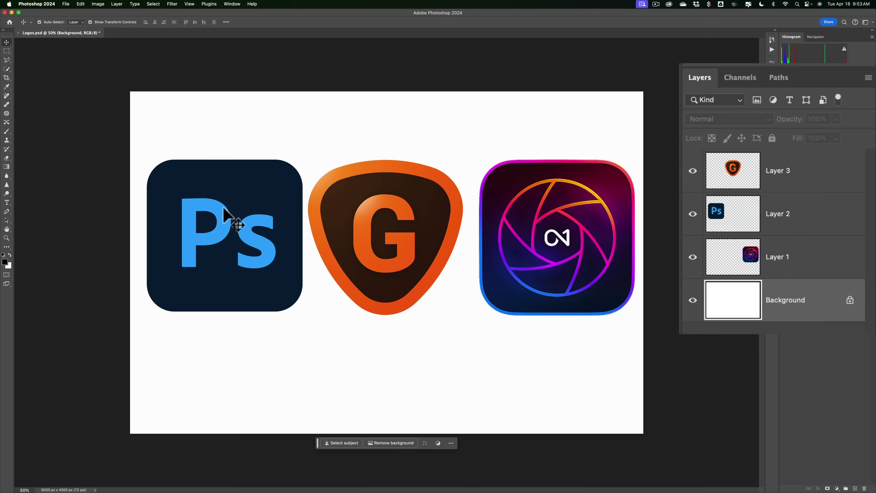
left_click(223, 209)
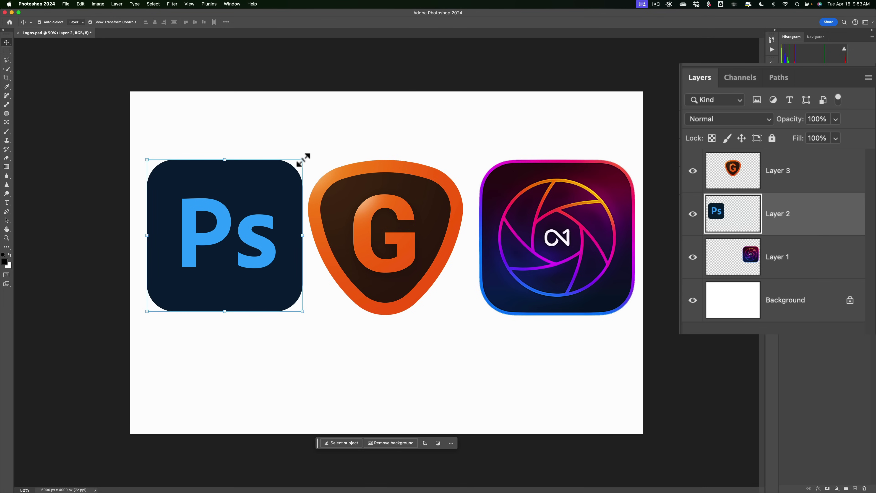
left_click(383, 200)
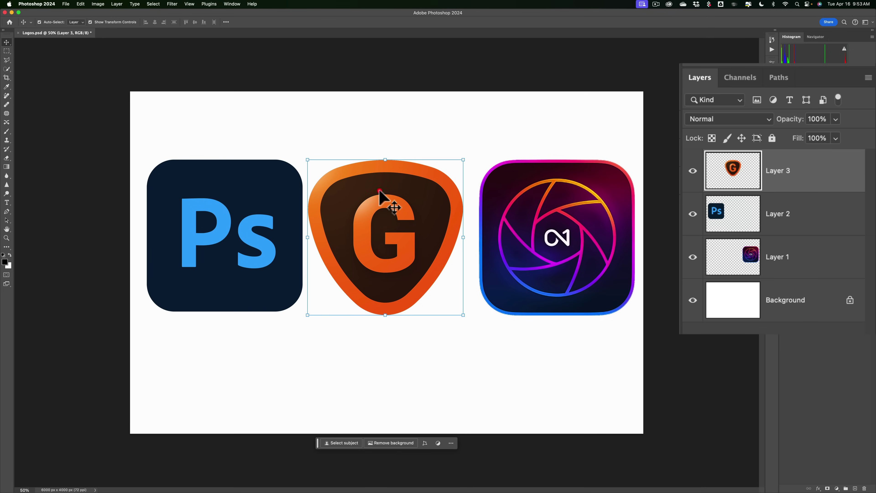
left_click(509, 205)
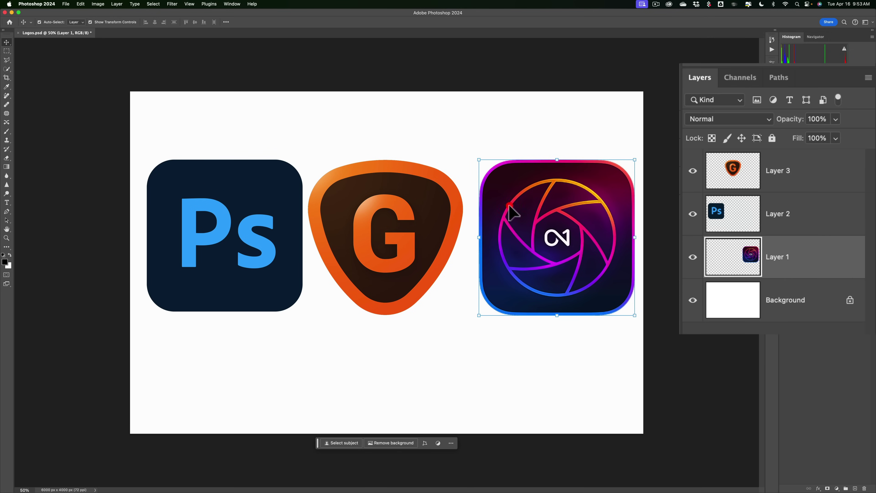
- Try scaling the G logo down to 97.58% using its corner transform handle
left_click(359, 204)
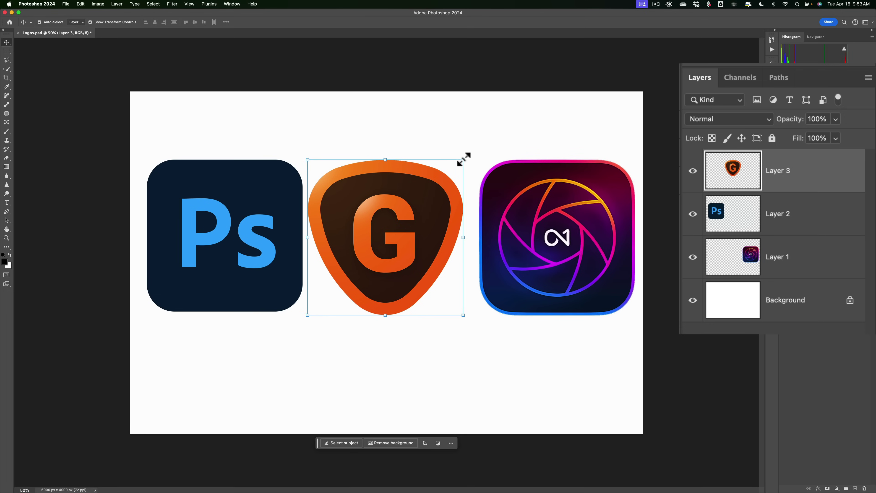
mouse_move(464, 159)
left_mouse_down()
mouse_move(427, 193)
mouse_move(459, 171)
mouse_move(466, 152)
mouse_move(460, 163)
left_mouse_up()
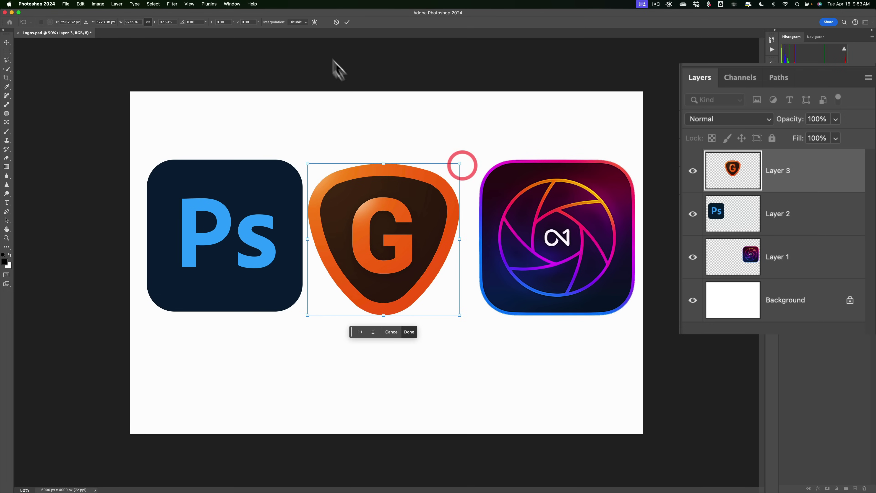
left_click(336, 22)
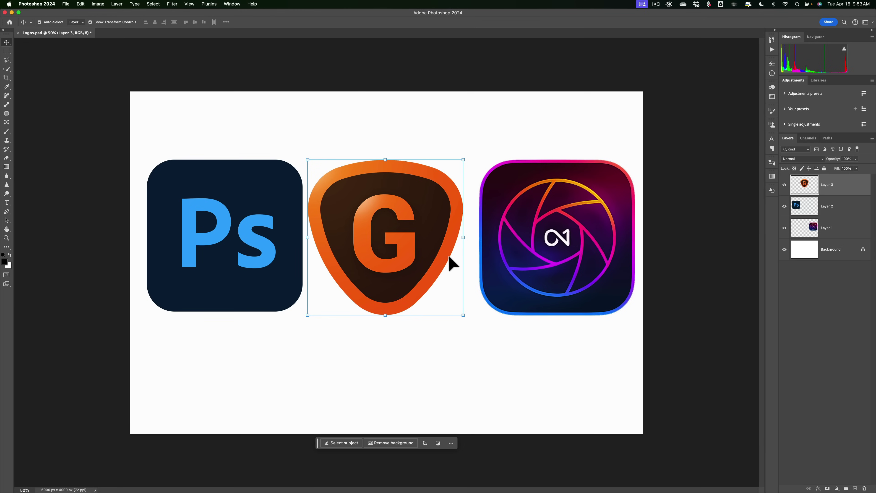
- Switch to Photoshop (Beta) and select Layer 1, Layer 2 and Layer 3 in turn from the layer list, finishing on Background
mouse_move(605, 489)
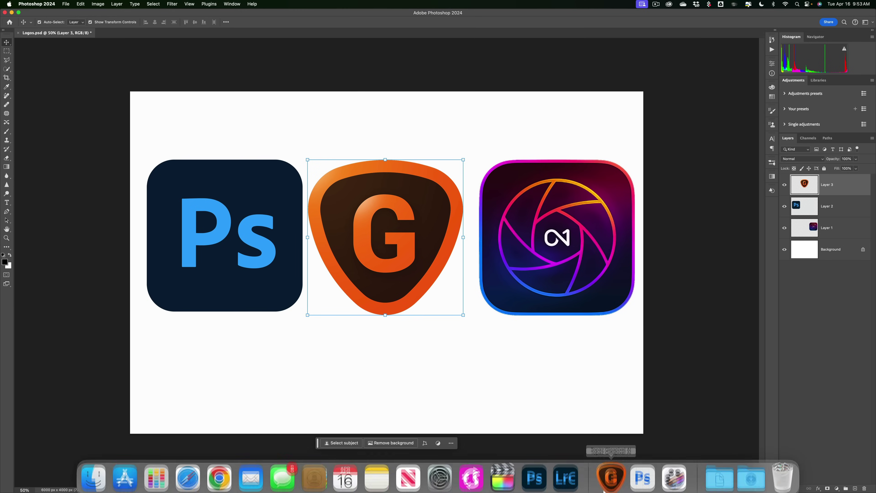
left_click(642, 478)
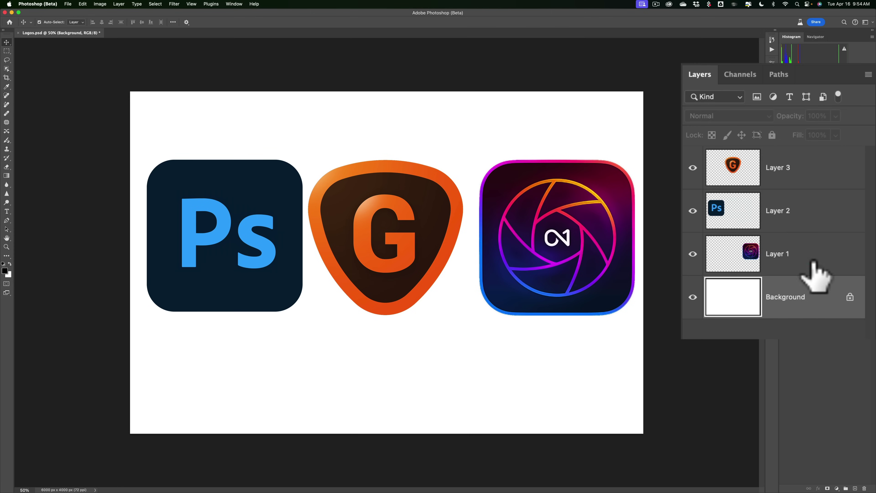
left_click(814, 242)
left_click(817, 208)
left_click(817, 183)
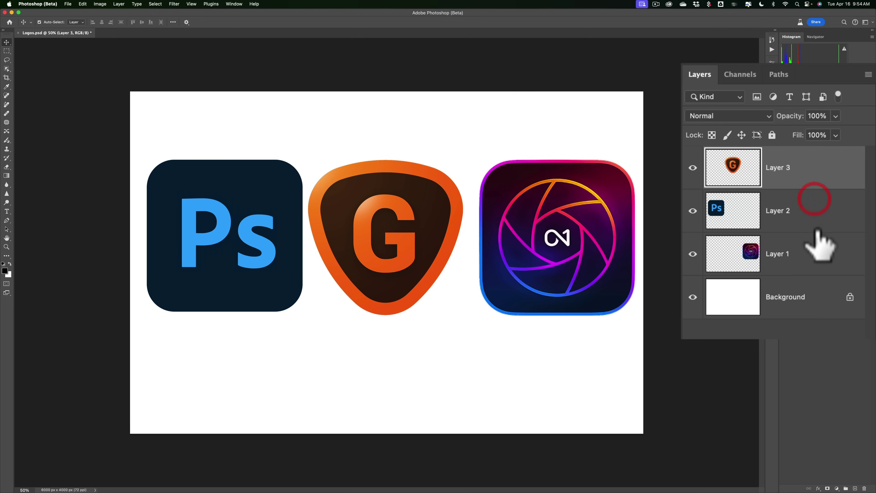
left_click(805, 299)
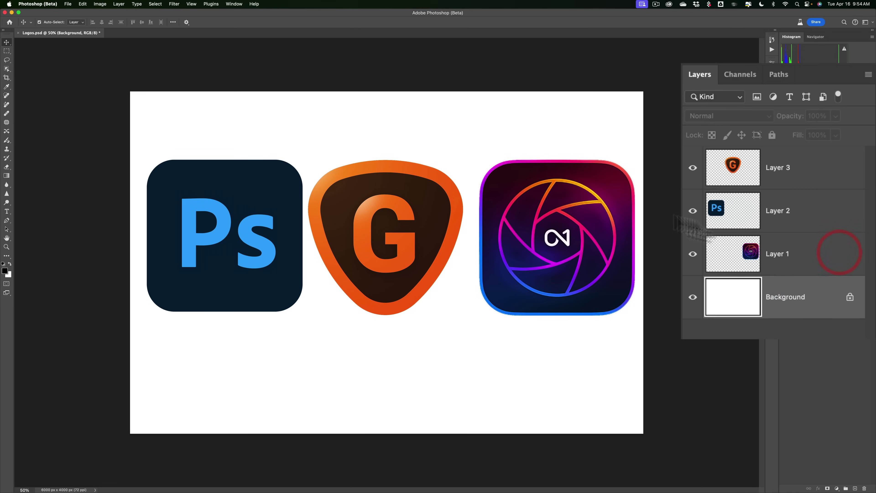
- Activate the Move tool and auto-select the Ps, G and aperture logo layers directly on the canvas
key("v")
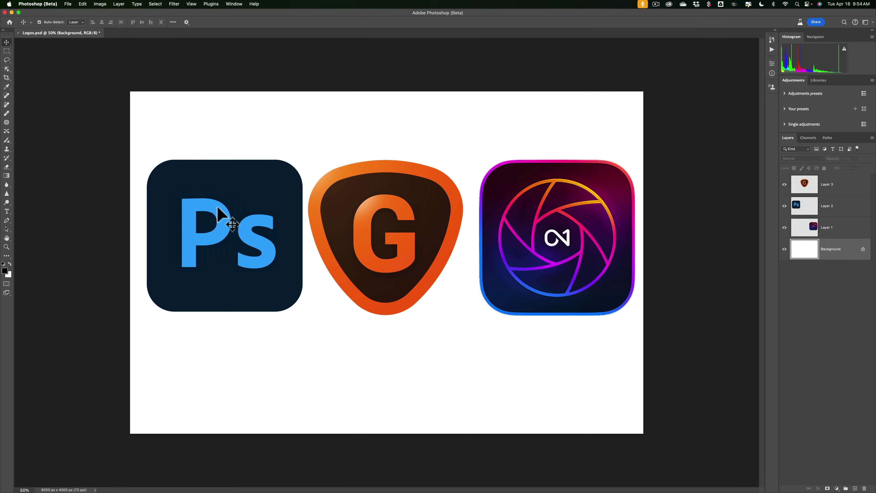
left_click(219, 210)
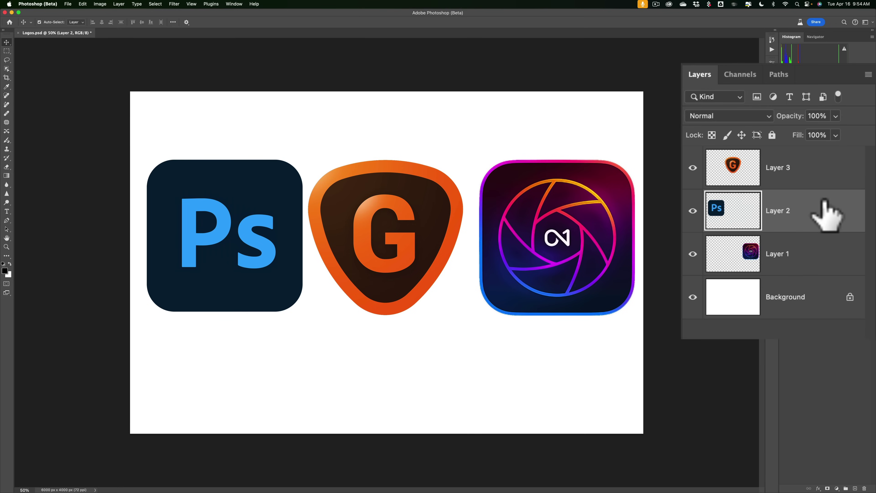
left_click(403, 213)
left_click(526, 213)
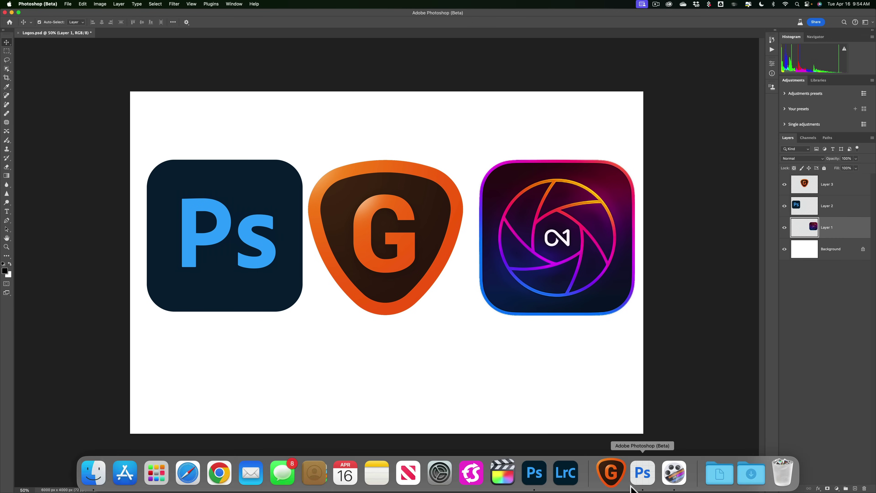
- Switch to Photoshop 2024 to compare its Move tool options, and return to Photoshop (Beta)
left_click(537, 483)
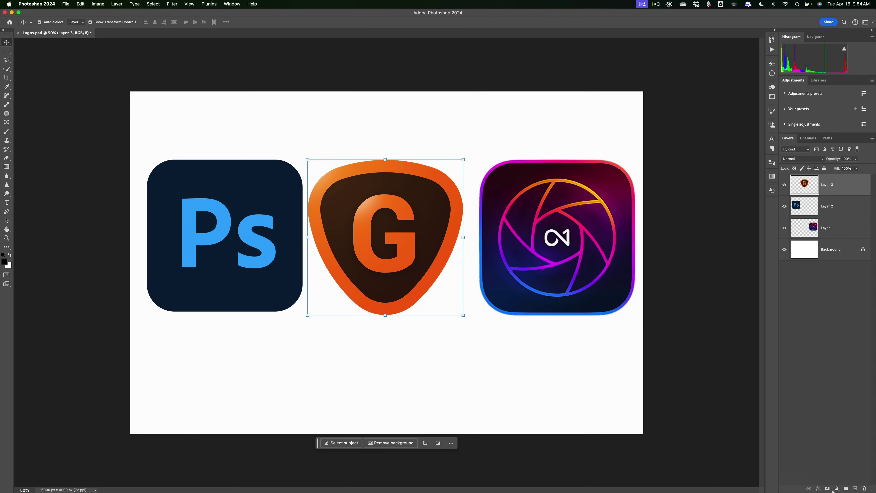
mouse_move(783, 482)
left_click(644, 474)
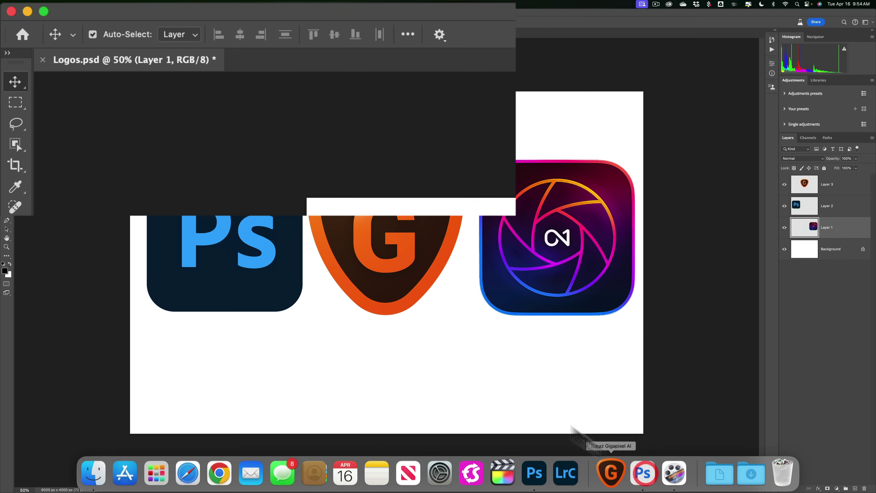
- Enable Show transform controls for the Move tool and select each logo in turn on the canvas, finishing on the Ps logo
left_click(441, 35)
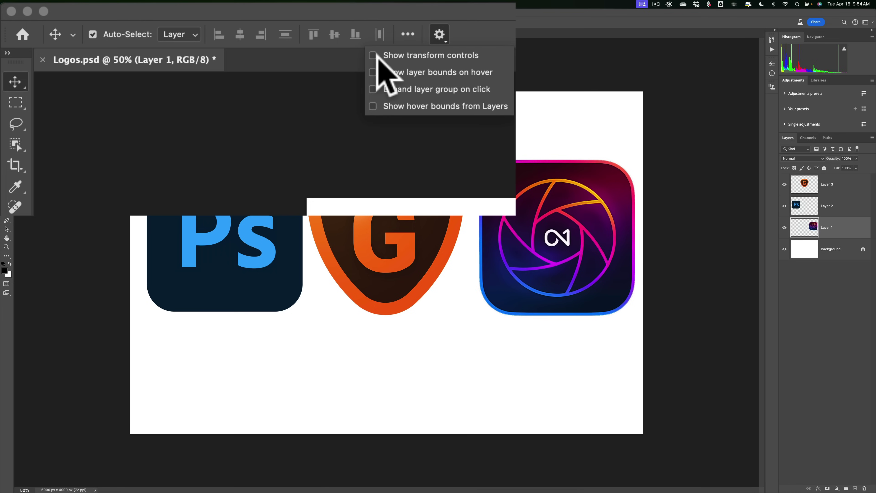
left_click(440, 35)
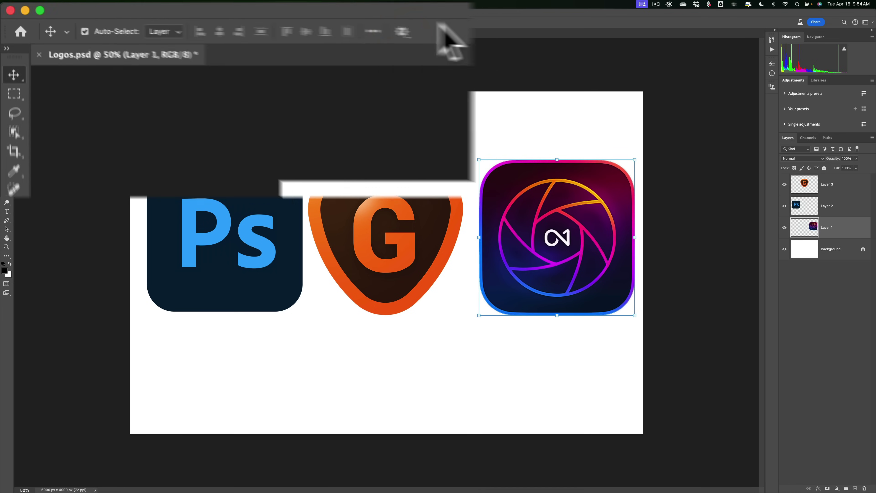
left_click(256, 174)
left_click(386, 195)
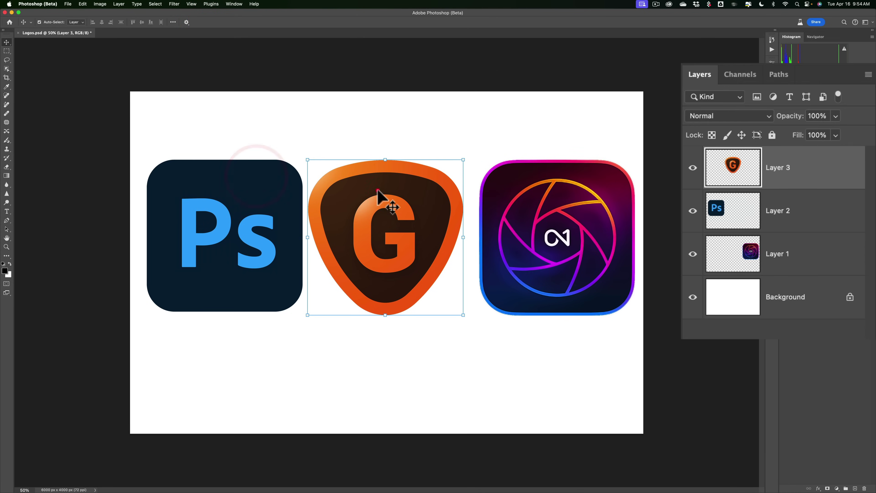
left_click(519, 194)
left_click(260, 188)
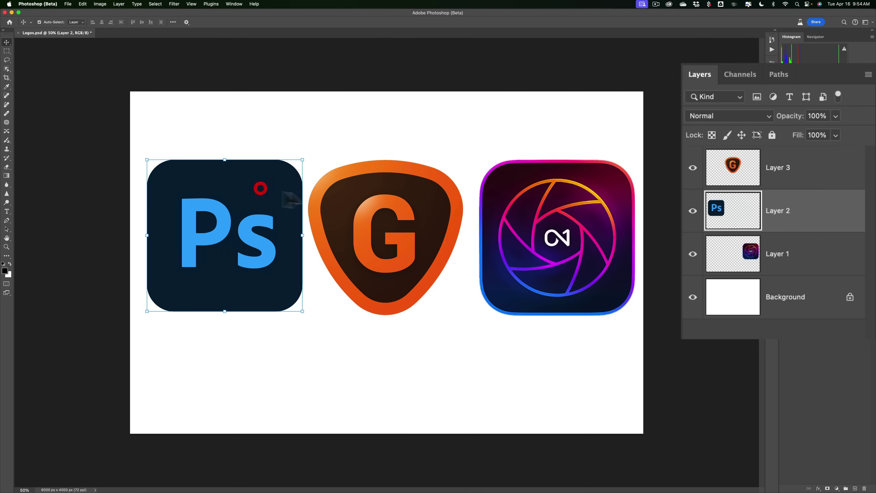
left_click(407, 204)
left_click(534, 209)
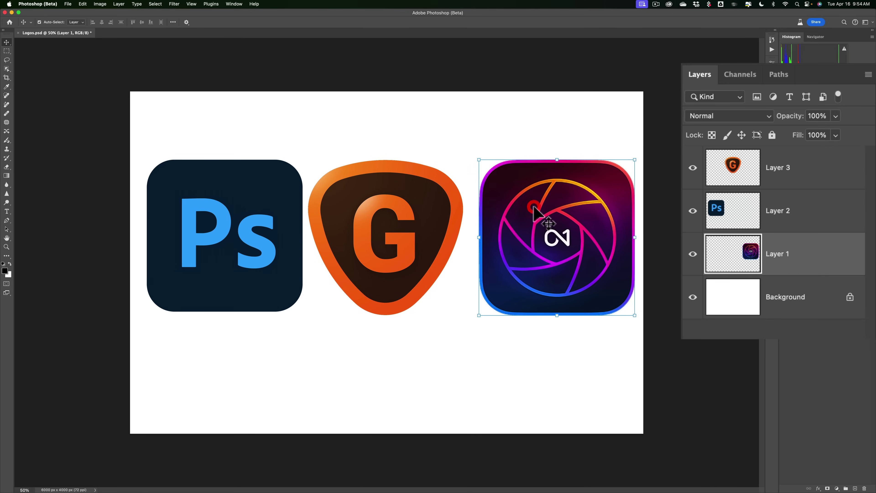
left_click(281, 196)
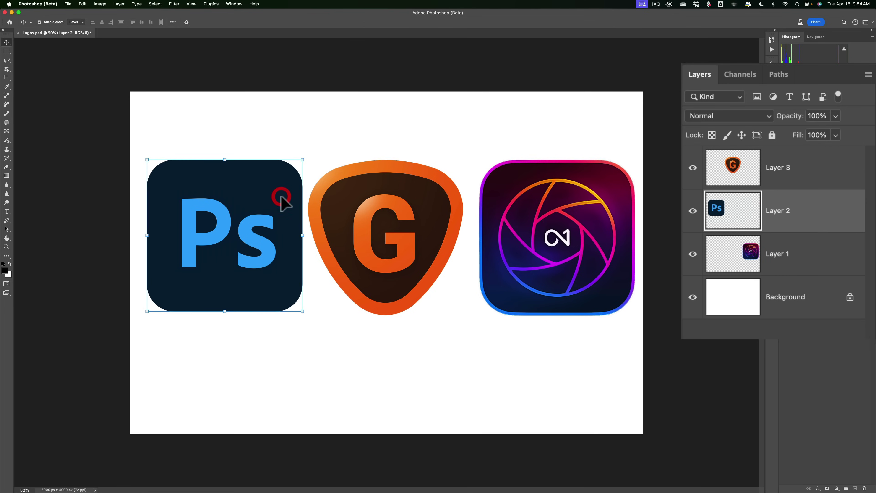
- Enable Show layer bounds on hover, reselect the Background layer, and point out the aperture logo's bounds on the canvas
left_click(187, 22)
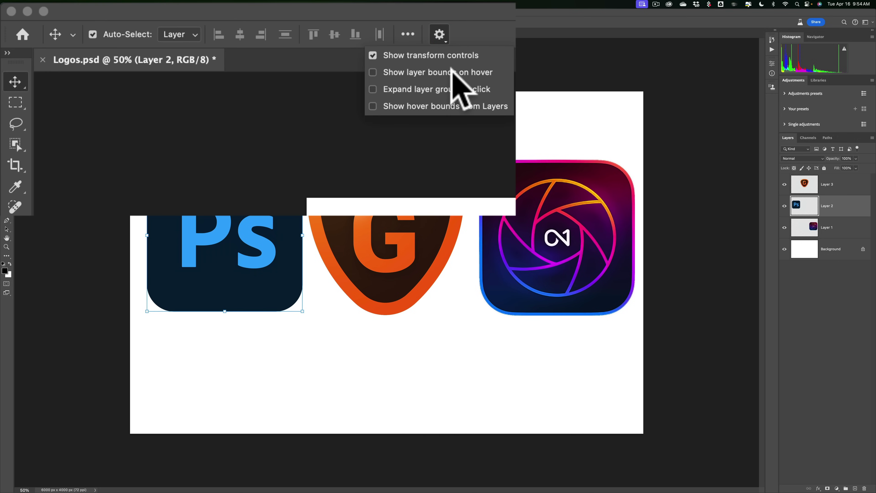
left_click(205, 21)
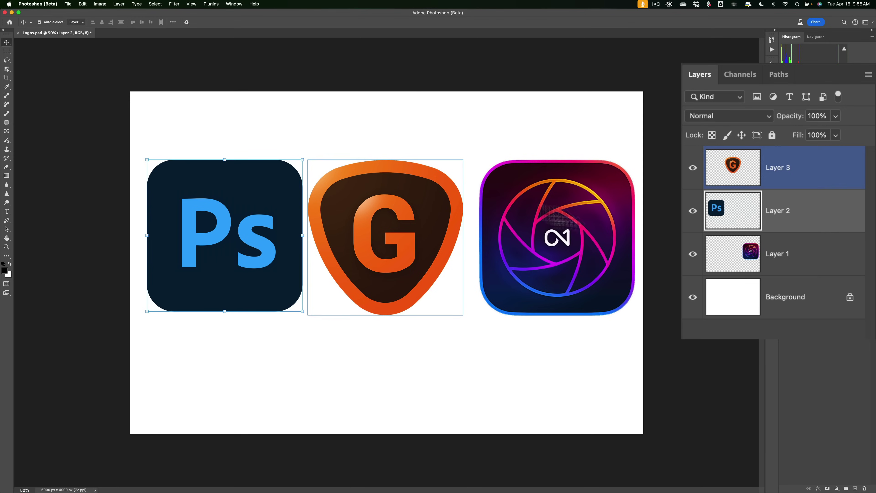
left_click(838, 297)
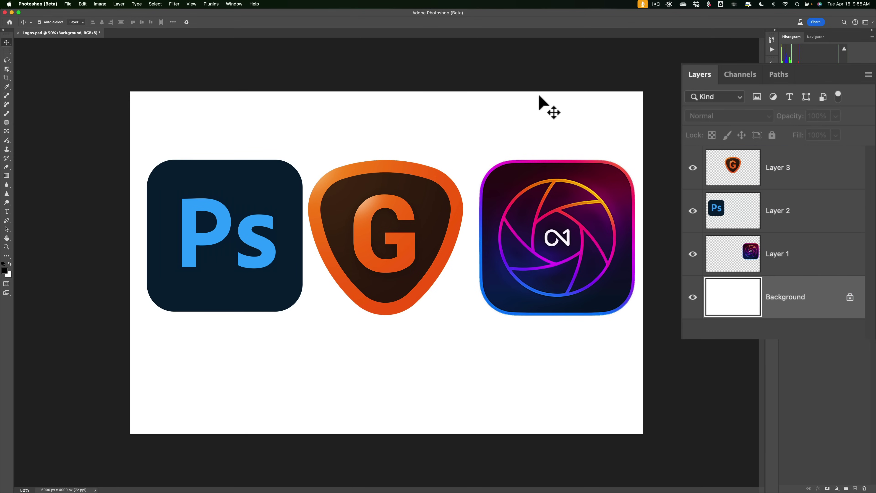
left_click(557, 223)
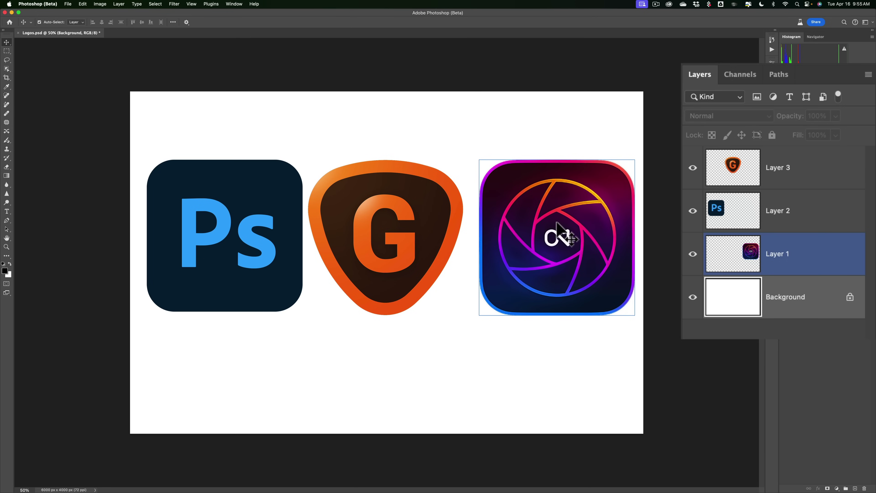
- Point at the aperture, G and Ps logos on the canvas and compare with pointing at their entries in the layer list
left_click(448, 218)
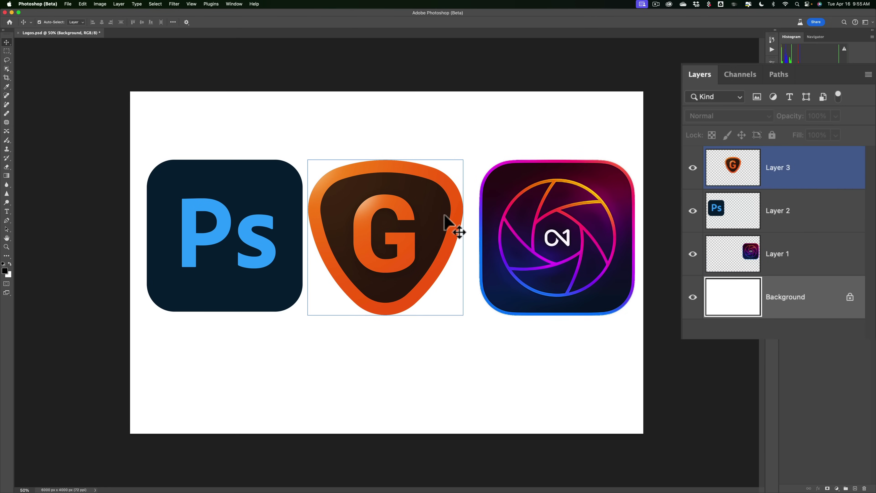
left_click(271, 210)
left_click(348, 216)
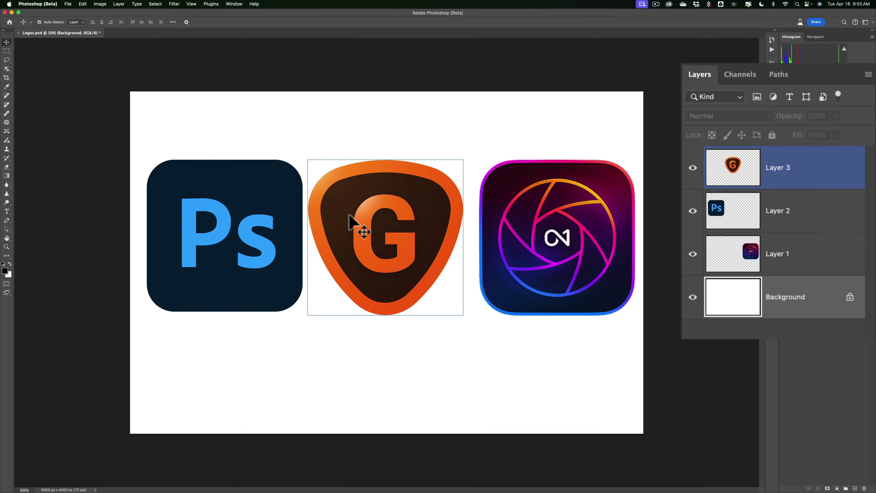
left_click(483, 218)
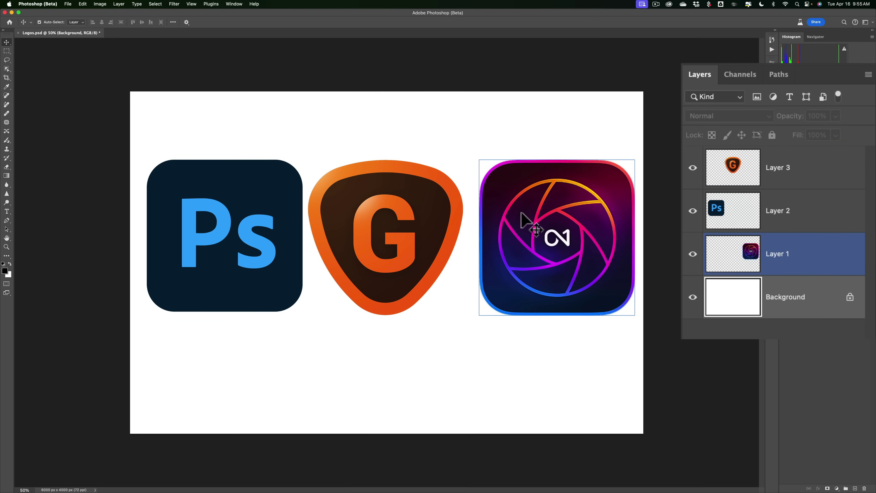
key("super+alt+a")
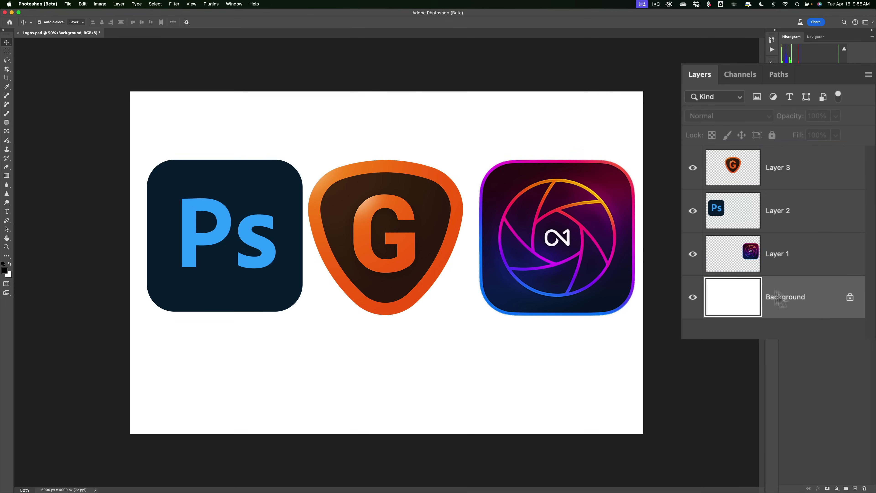
left_click(511, 254)
left_click(448, 187)
left_click(447, 162)
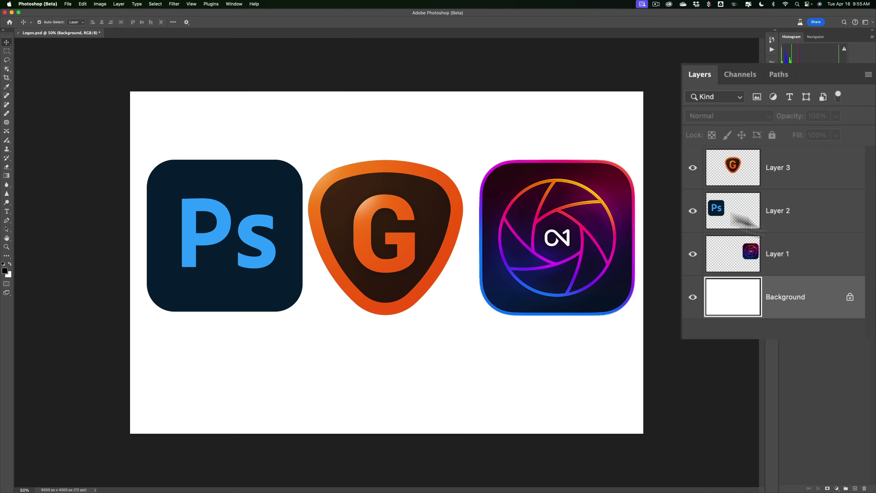
left_click(404, 196)
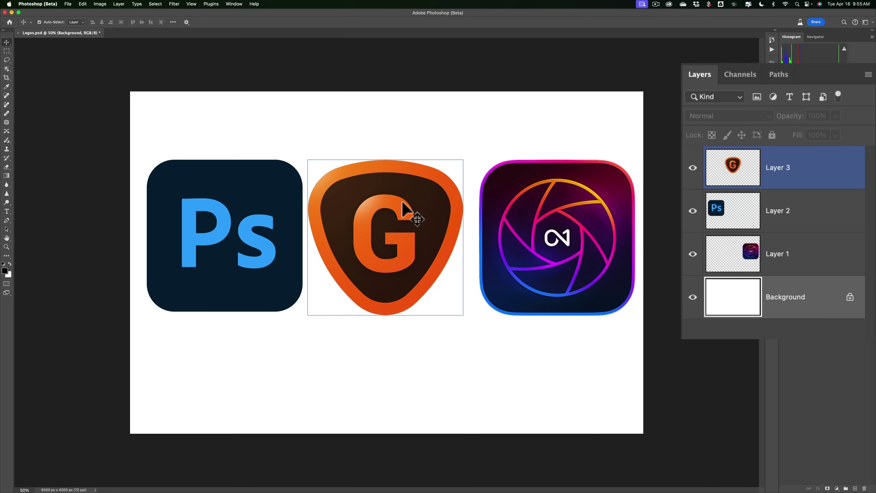
left_click(670, 204)
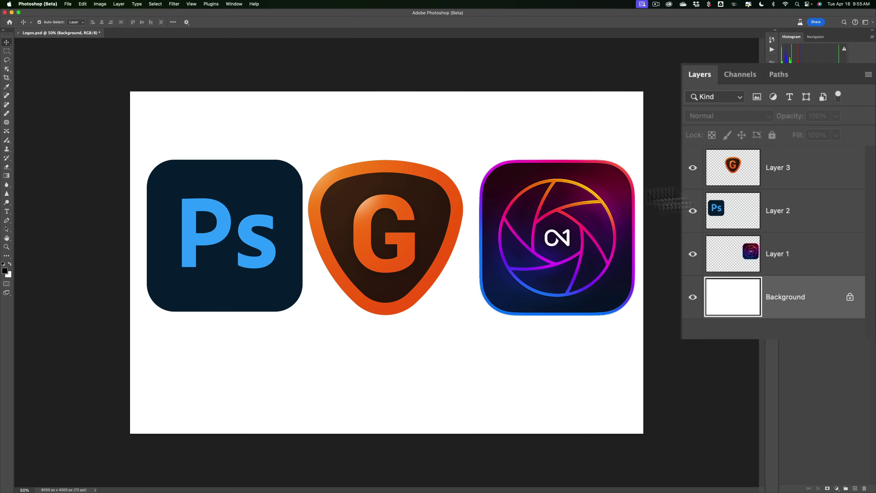
left_click(372, 207)
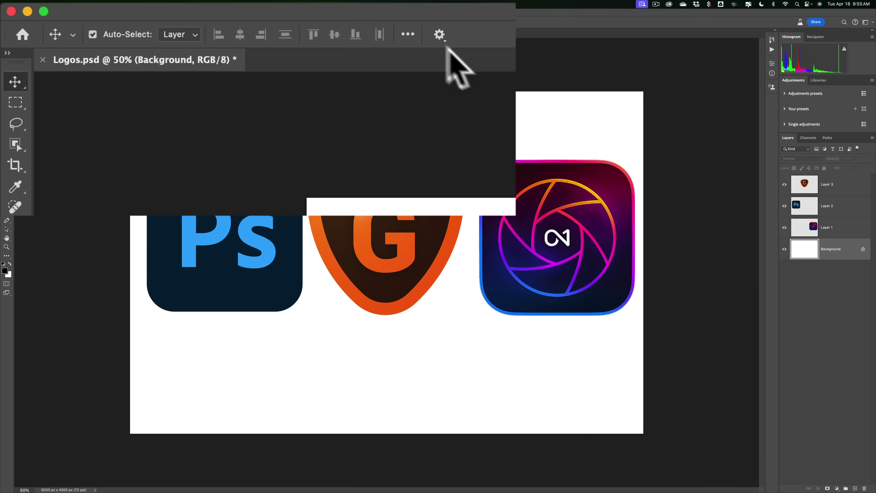
- Enable Show hover bounds from Layers for the Move tool and preview the bounds of Layer 3 and Layer 2 from the layer list
left_click(438, 34)
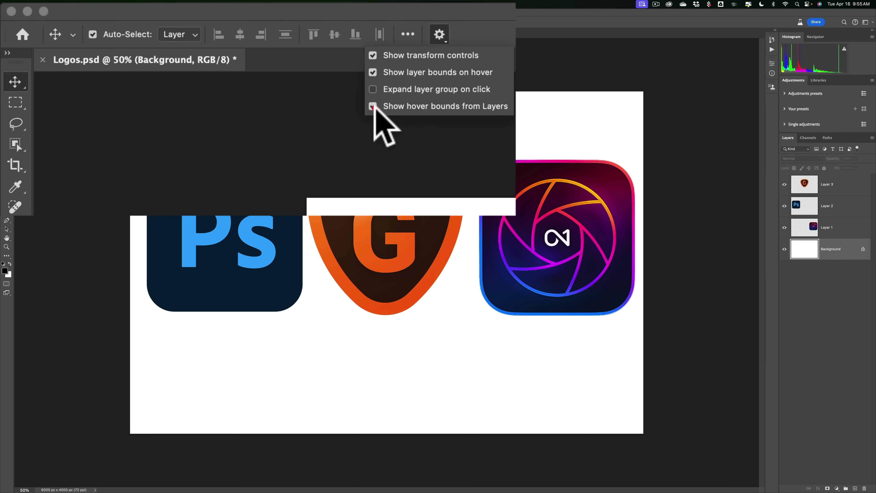
left_click(439, 35)
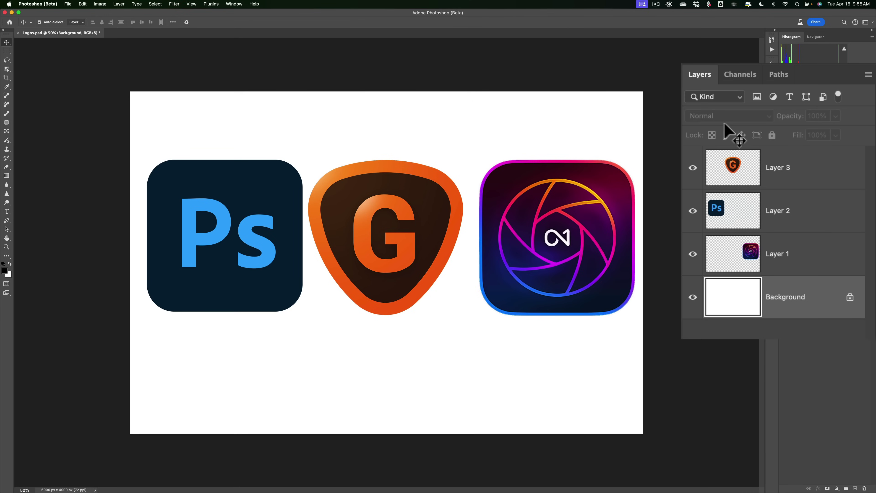
left_click(739, 169)
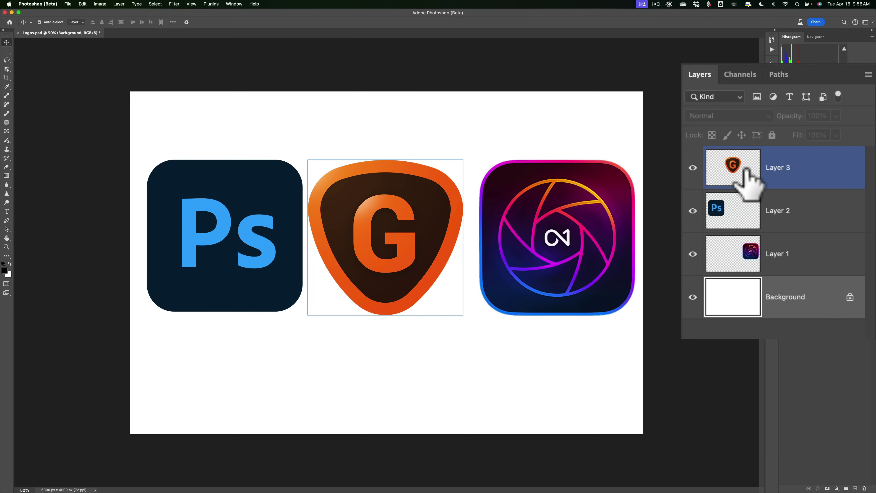
left_click(805, 213)
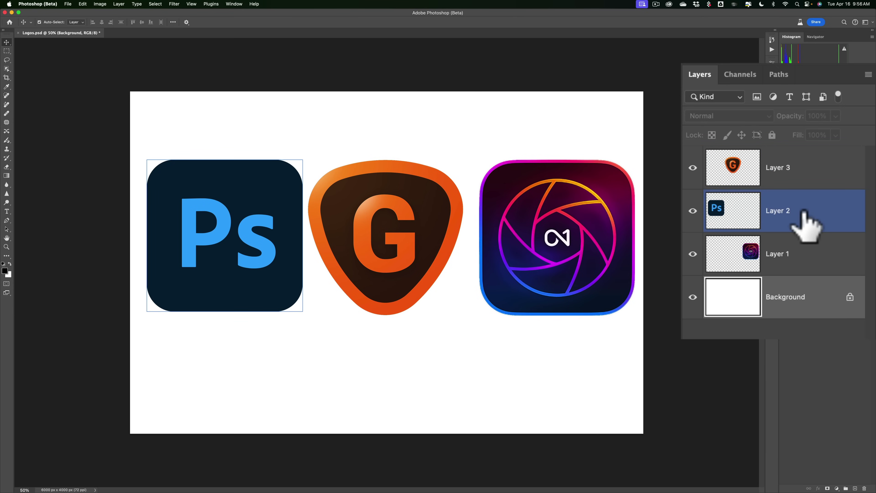
left_click_drag(805, 221, 740, 211)
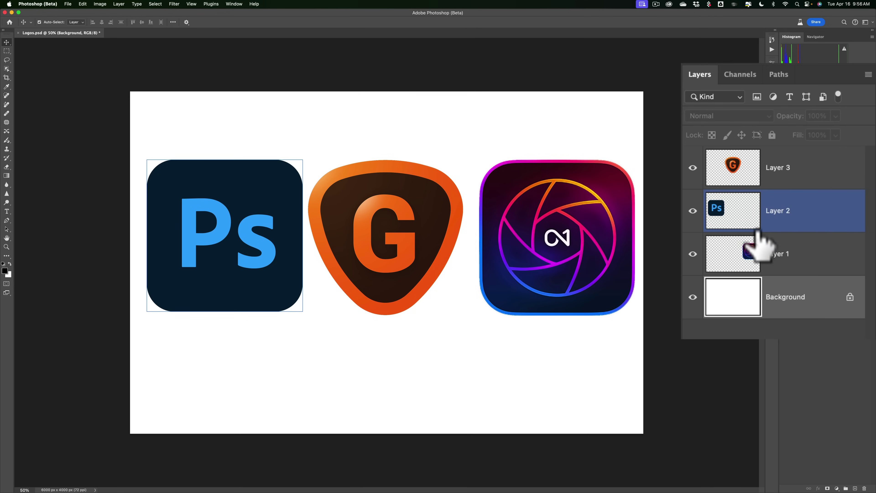
- Preview the bounds of Layers 1, 2 and 3 from the layer list, finishing on Layer 3
left_click(747, 250)
left_click(777, 218)
left_click(787, 165)
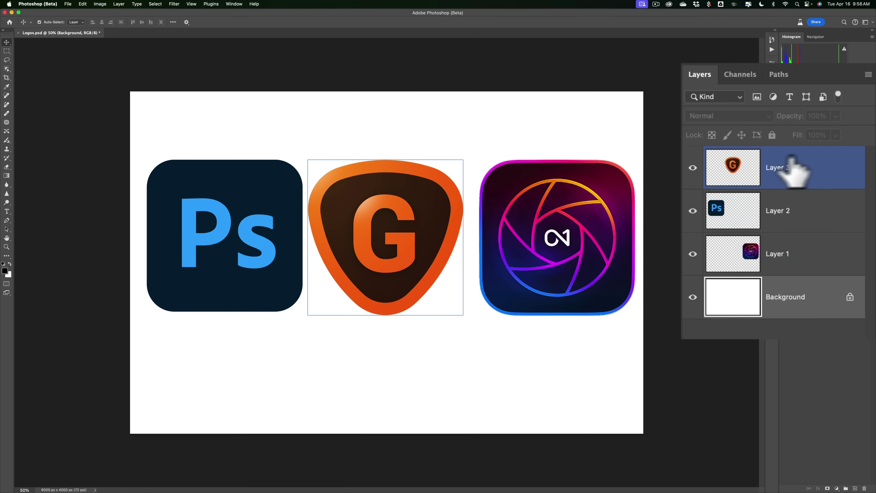
left_click(483, 170)
left_click(477, 196)
left_click(853, 202)
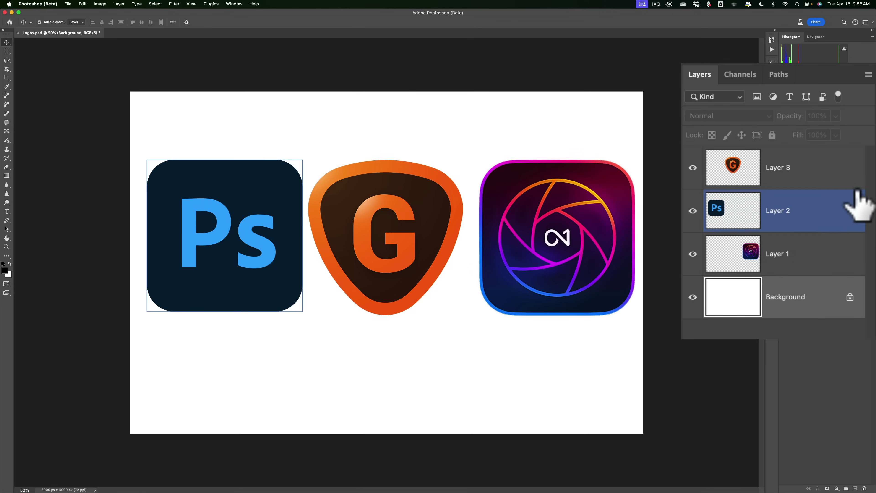
left_click(804, 263)
left_click(800, 208)
left_click(802, 173)
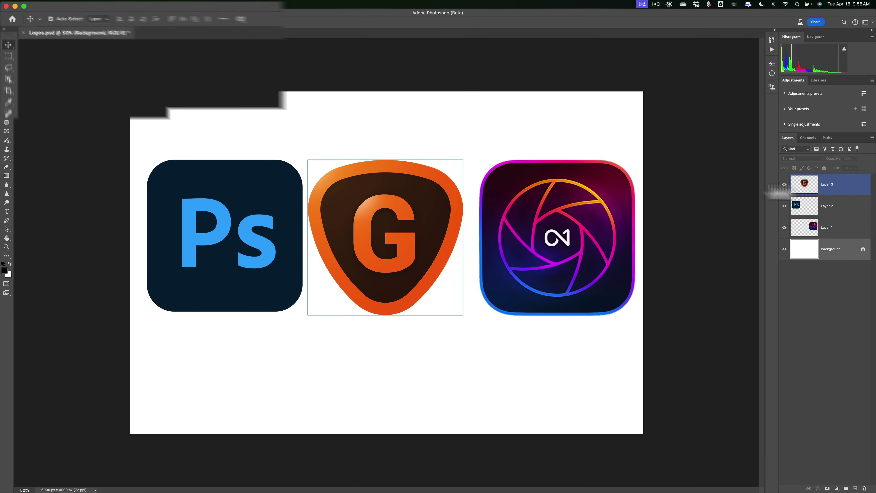
- Select Layer 3 through Layer 1 and put them together in a new layer group
left_click(187, 22)
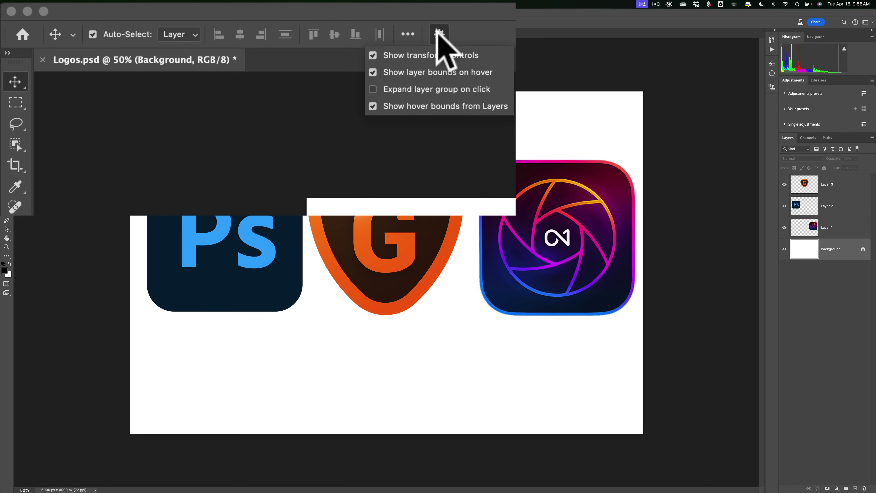
left_click(439, 33)
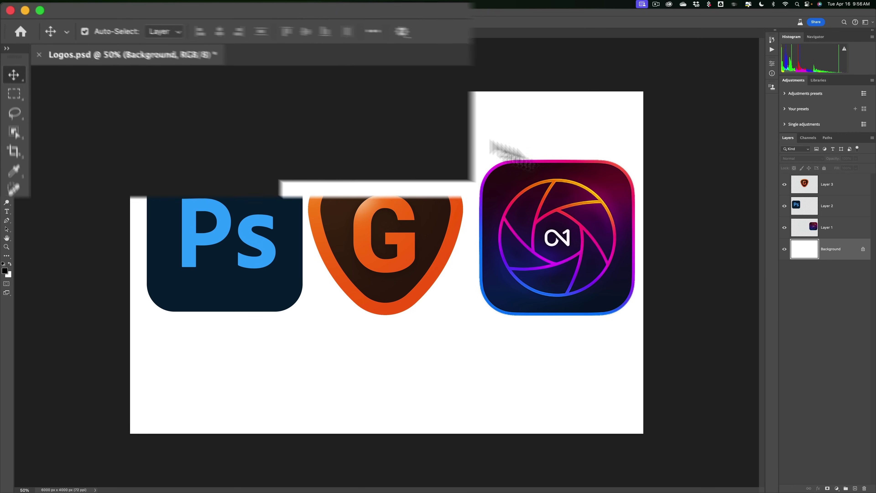
left_click(845, 185)
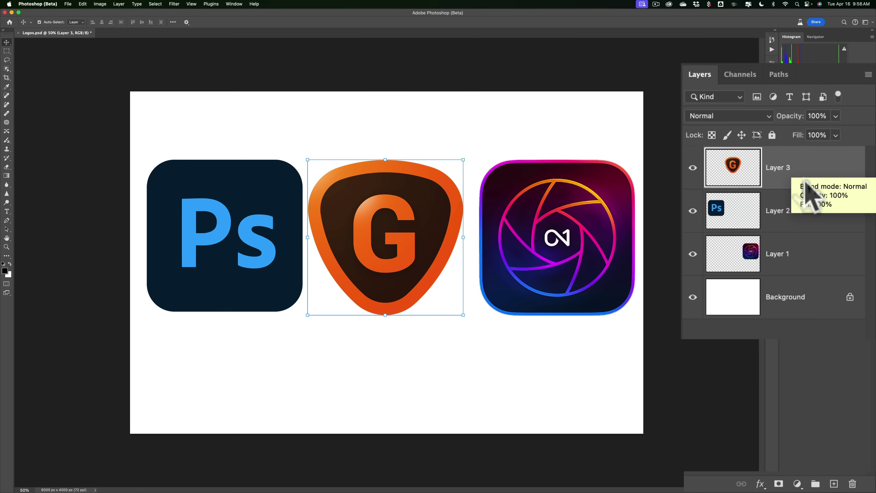
left_click(811, 254, "shift")
left_click(810, 252, "shift")
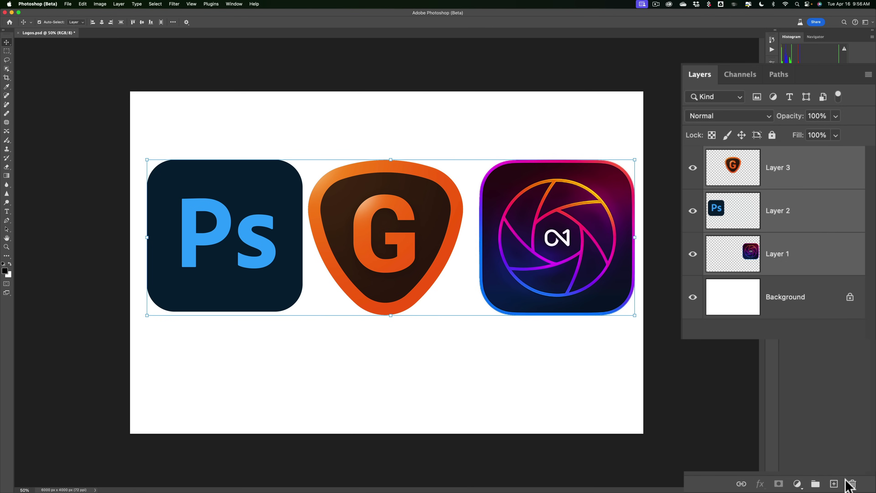
left_click(815, 483)
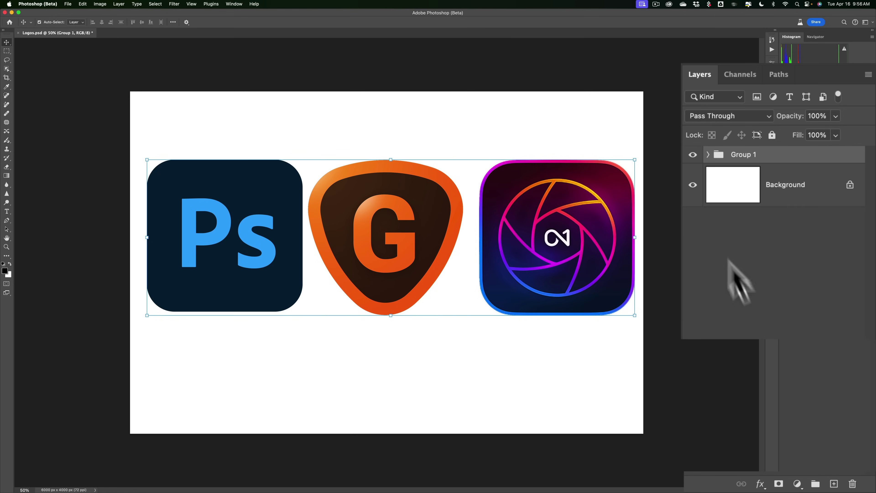
- Expand and collapse Group 1, and select the G logo on the canvas while the group is collapsed
left_click(707, 155)
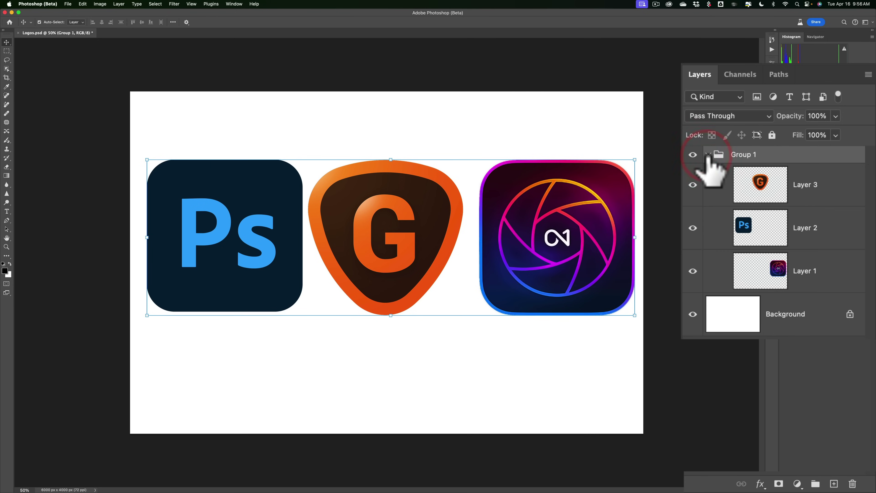
left_click(708, 155)
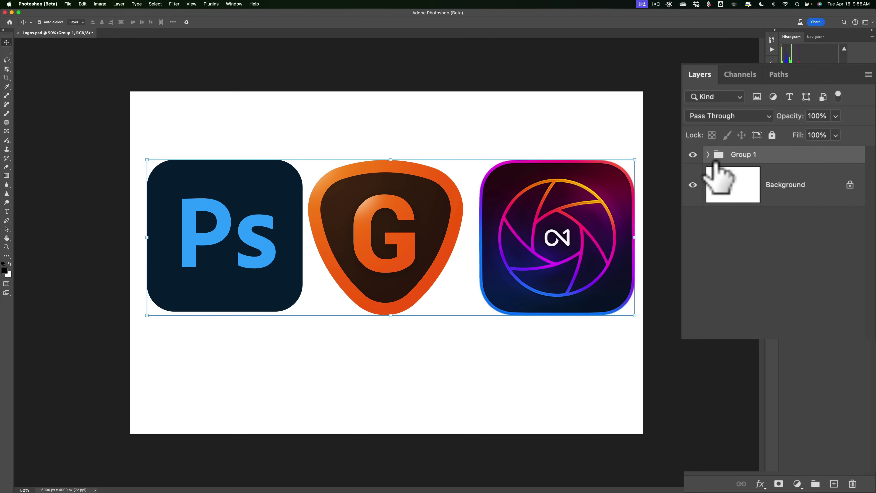
left_click(383, 210)
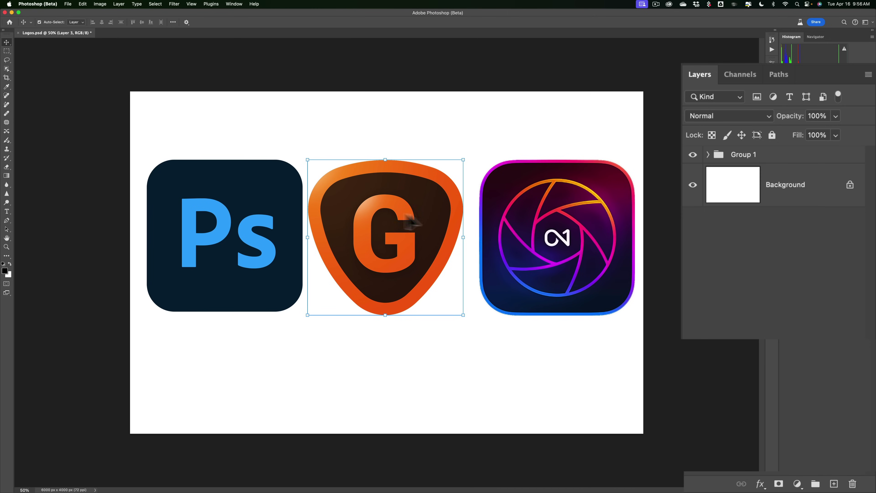
left_click(729, 157)
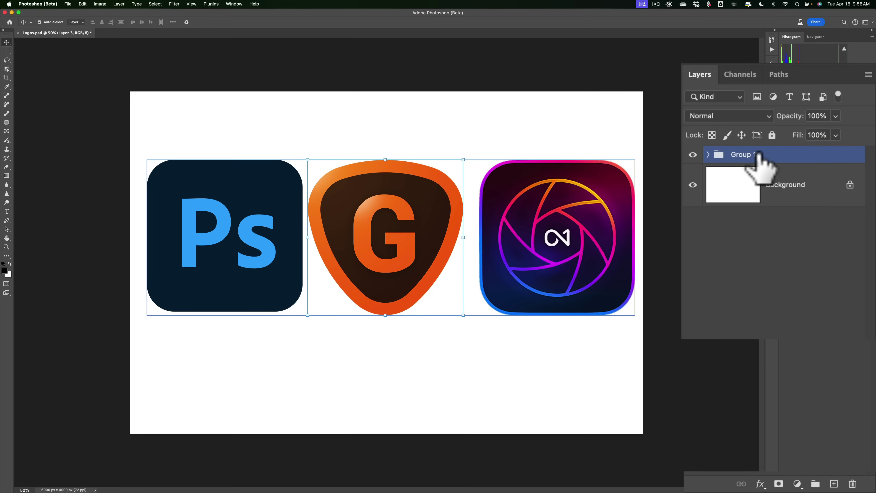
left_click_drag(757, 154, 725, 183)
- Enable Expand layer group on click and select the grouped Ps, aperture and G logos on the canvas, finishing on the aperture logo
left_click(186, 22)
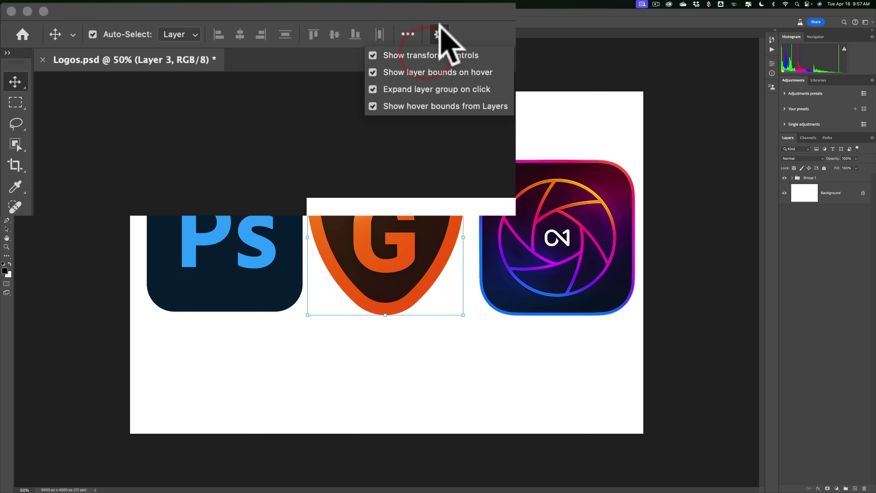
left_click(462, 120)
left_click(222, 200)
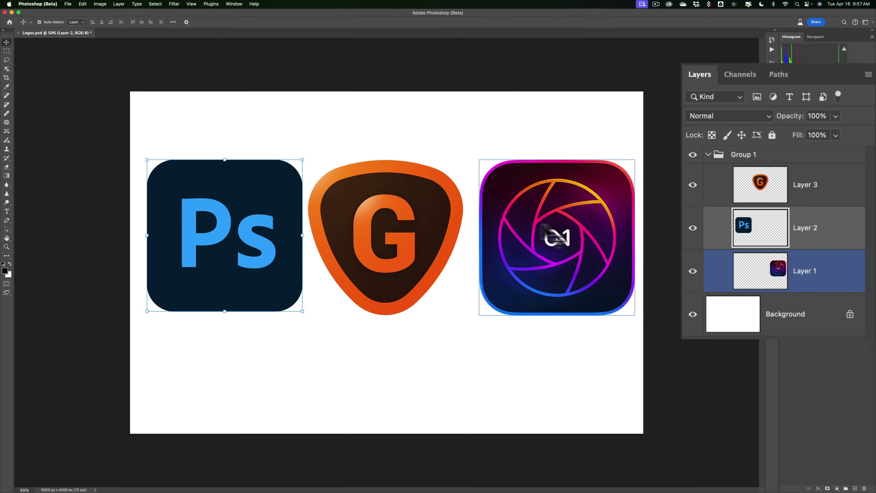
left_click(552, 237)
left_click(356, 218)
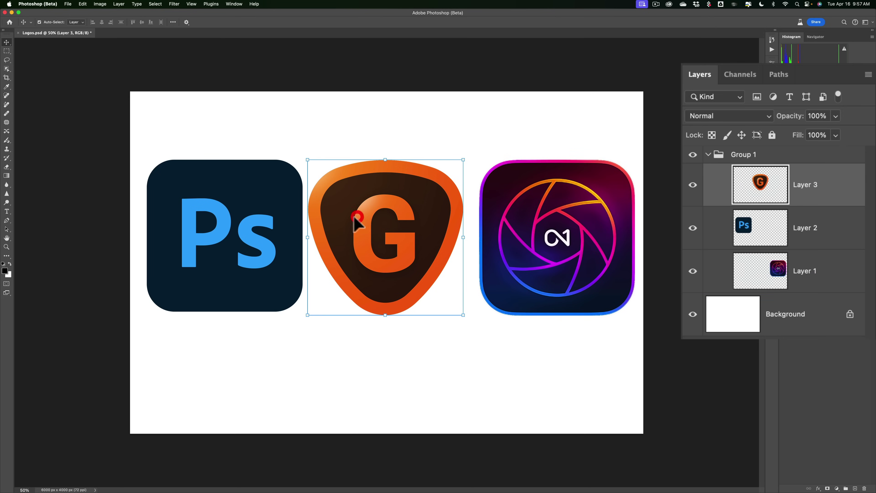
left_click(242, 218)
left_click(593, 218)
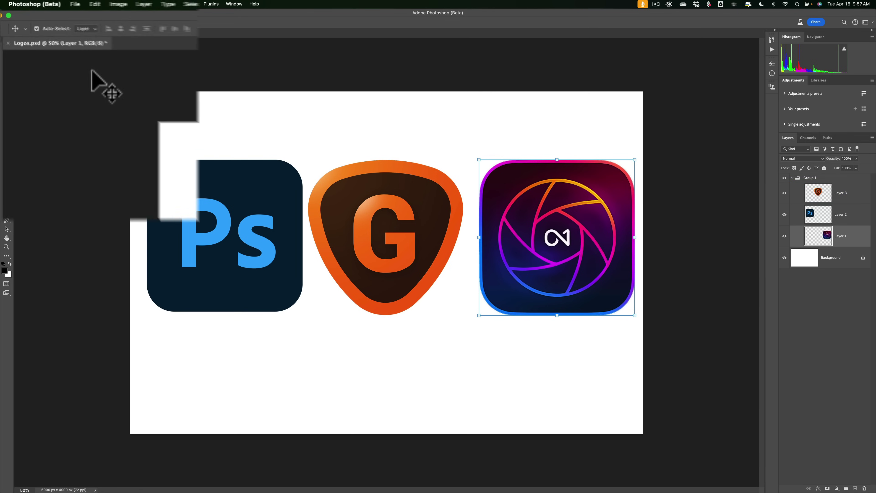
- Set the hover layer bounds line width to 3 px in the Guides, Grid & Slices preferences
left_click(71, 6)
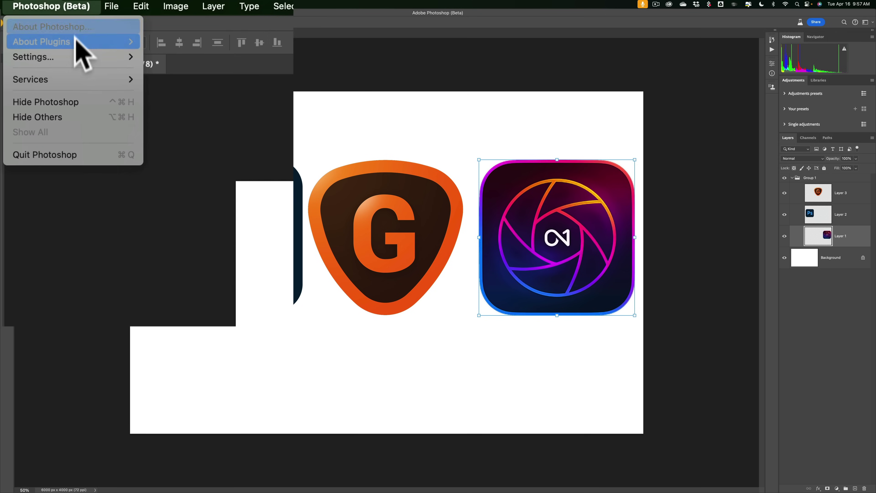
mouse_move(73, 57)
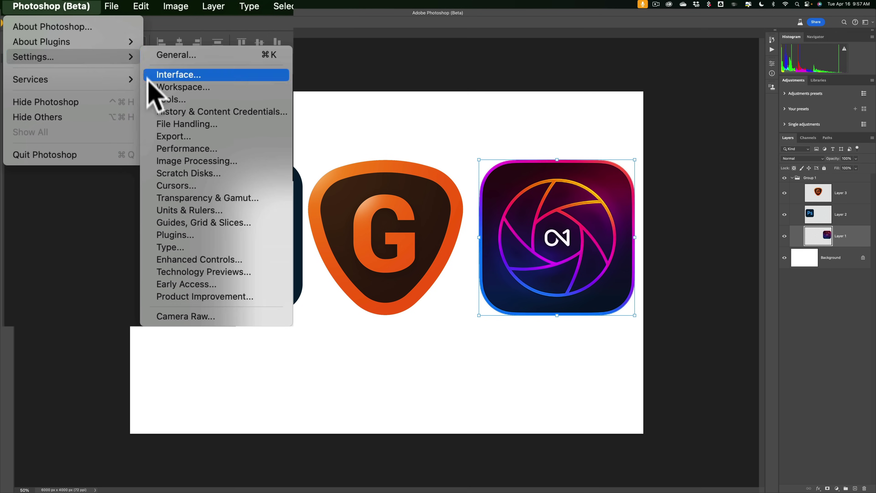
left_click(207, 223)
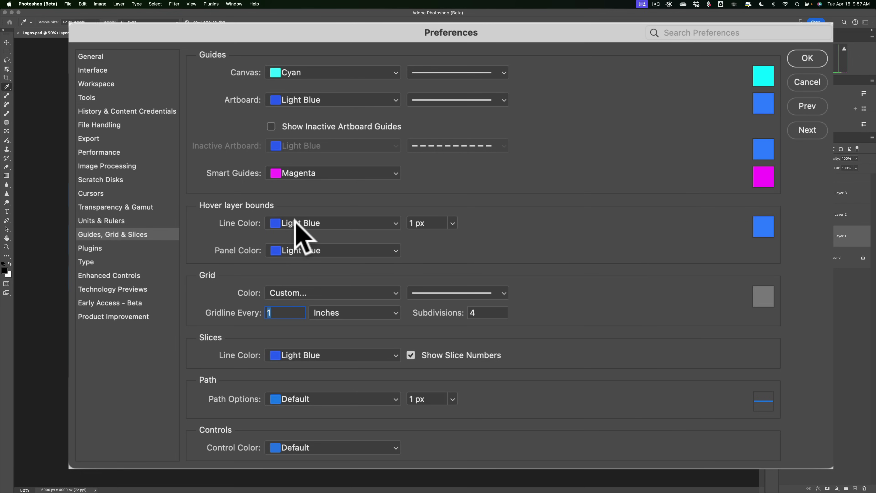
left_click(453, 222)
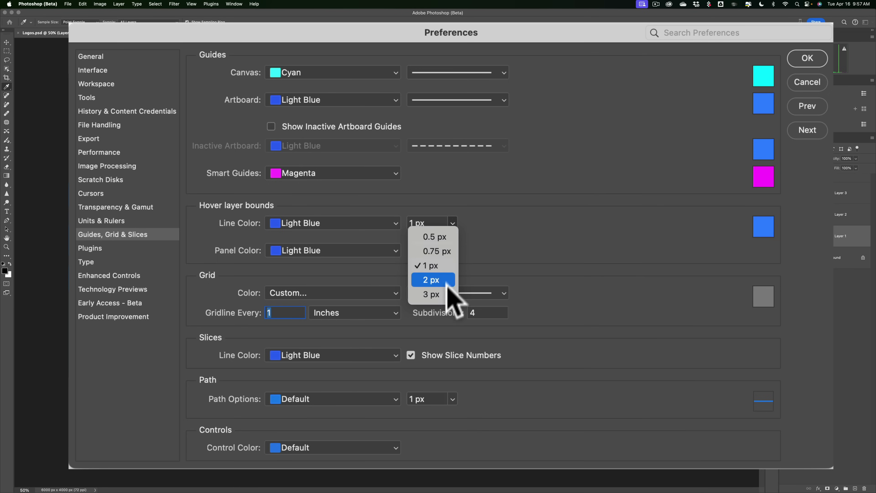
left_click(441, 293)
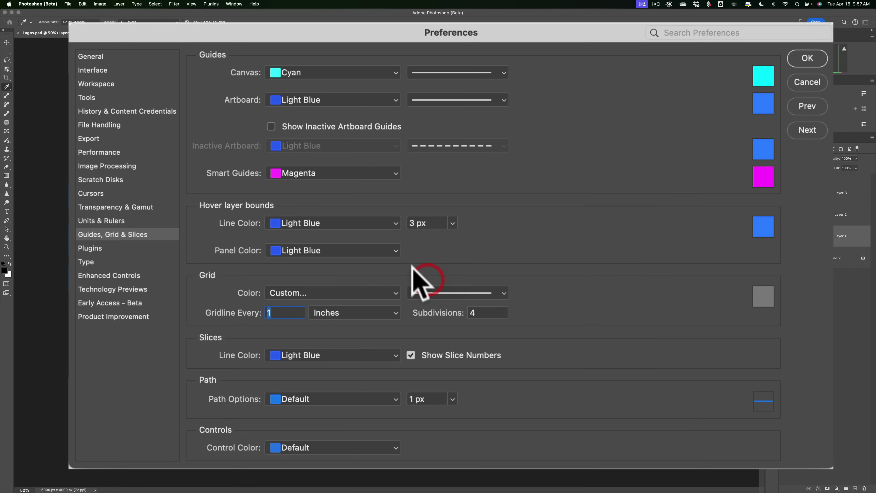
- Set the hover layer bounds line color to Light Red and panel color to Yellow, apply the preferences, and select the Background layer
left_click(394, 223)
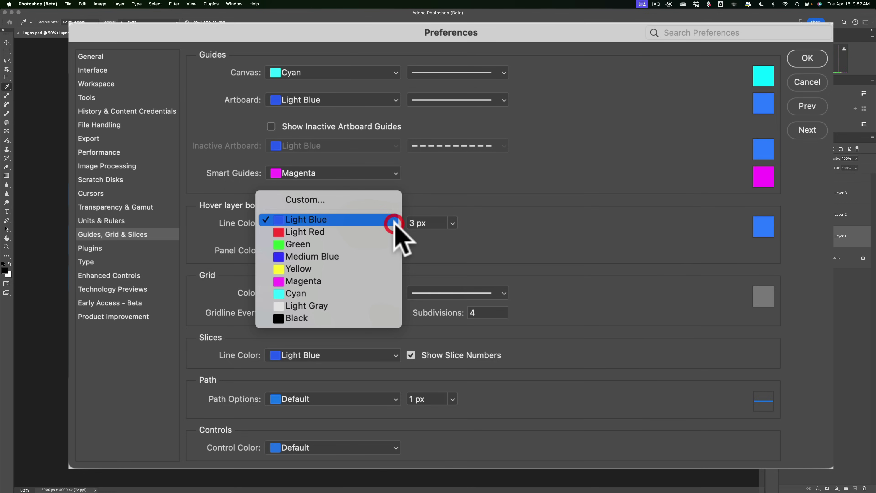
left_click(322, 231)
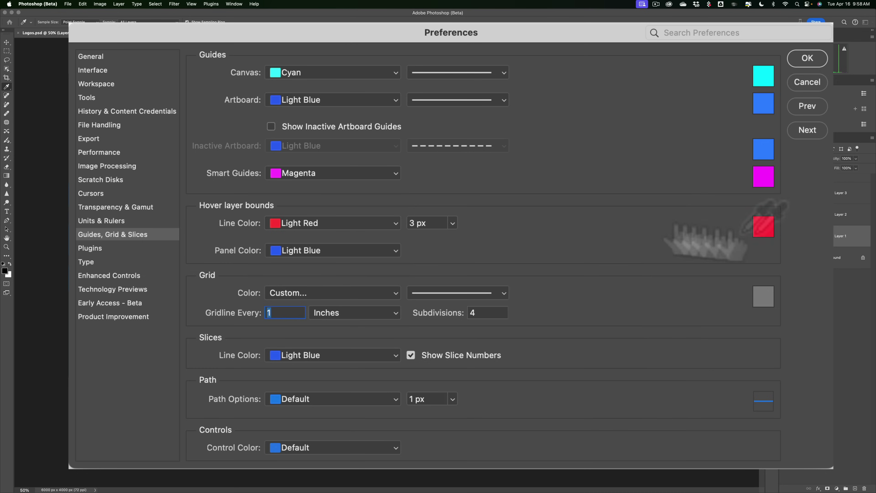
left_click(395, 250)
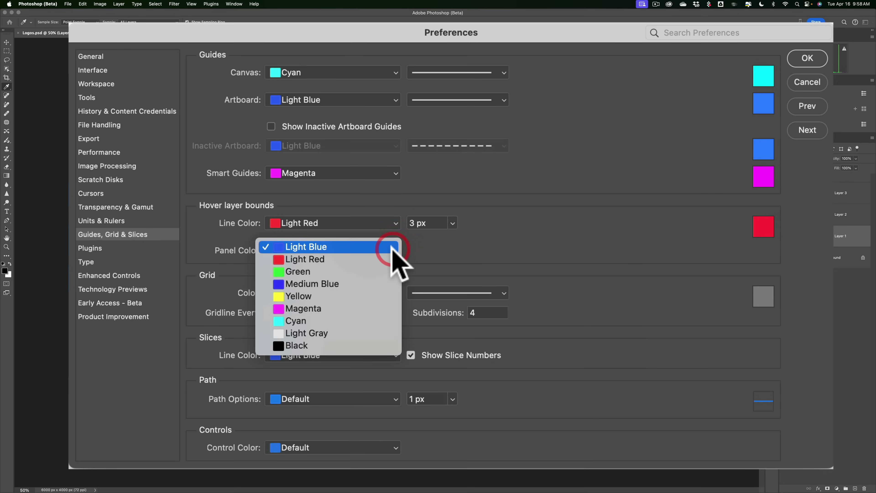
left_click(313, 297)
left_click(805, 59)
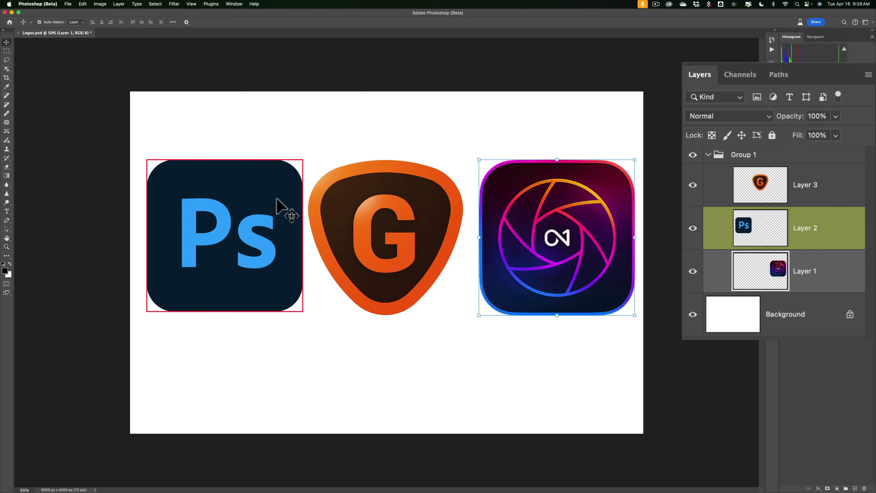
left_click(809, 326)
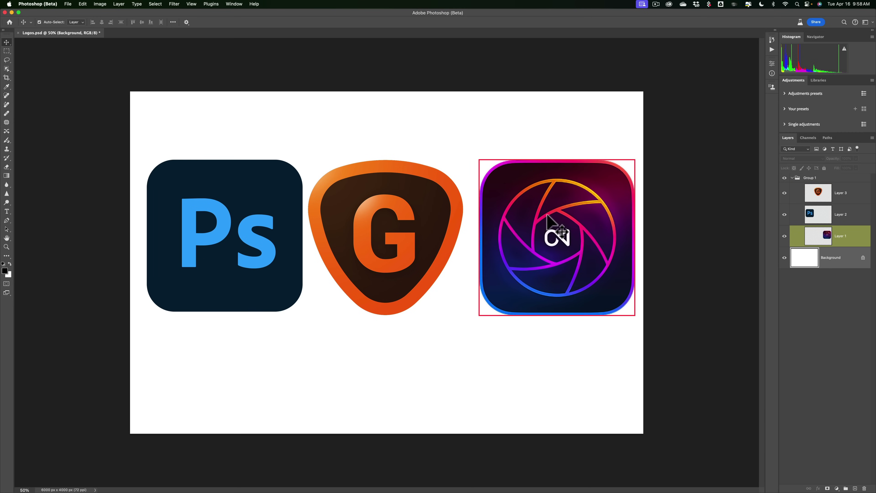
- Set the hover layer bounds panel color to Light Blue in the Guides, Grid & Slices preferences and apply the change
left_click(43, 4)
mouse_move(44, 29)
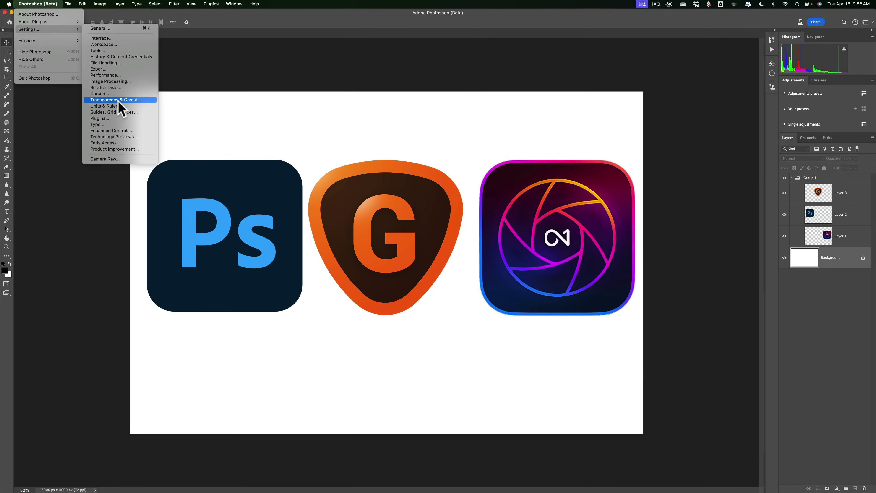
left_click(116, 112)
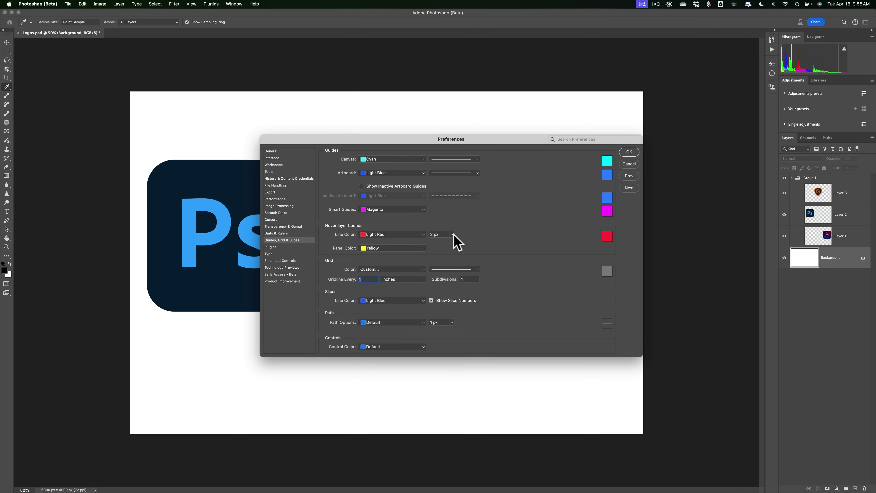
left_click(425, 249)
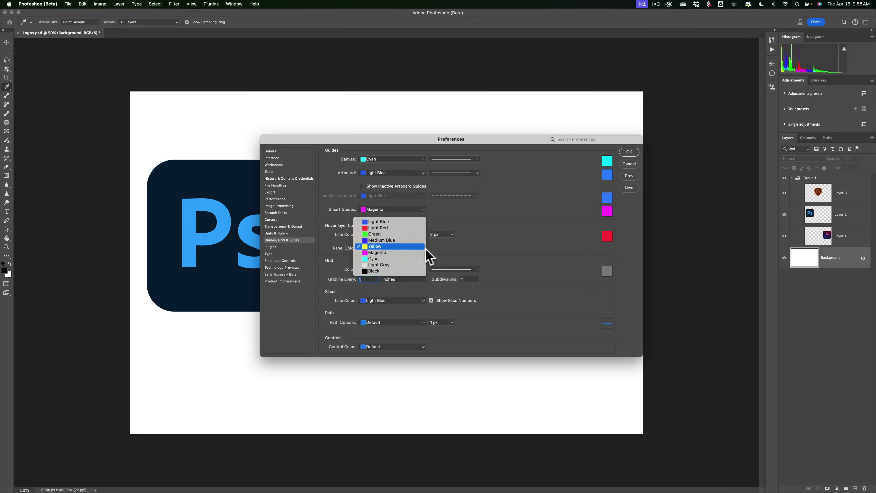
left_click(384, 221)
left_click(628, 153)
- Select the aperture, G and Ps logos one after another on the canvas with the Move tool, finishing on the Ps logo
key("v")
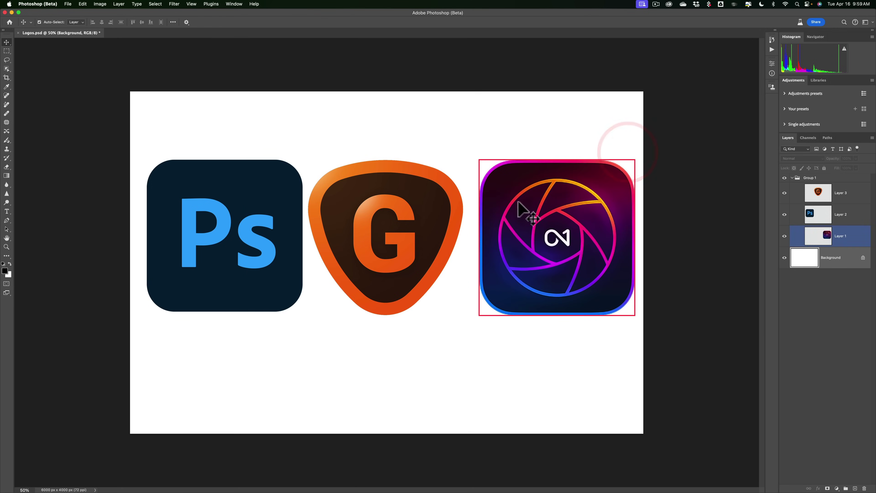
left_click(519, 202)
left_click(416, 210)
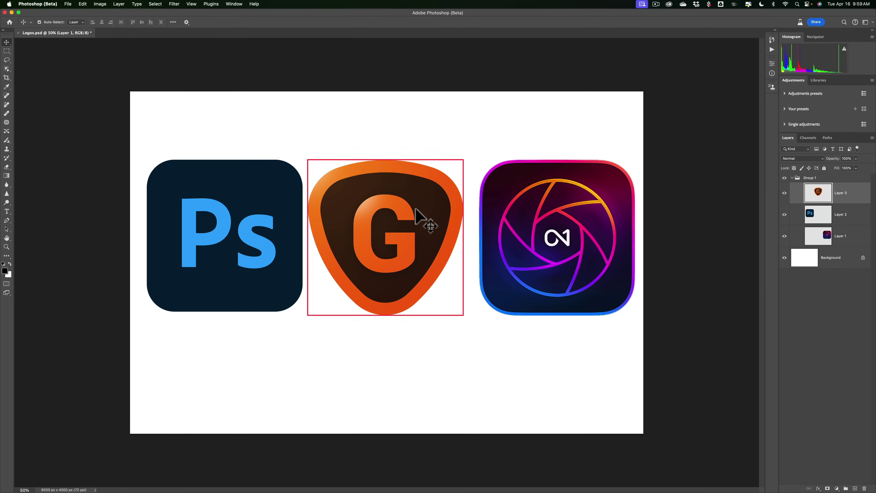
left_click(226, 219)
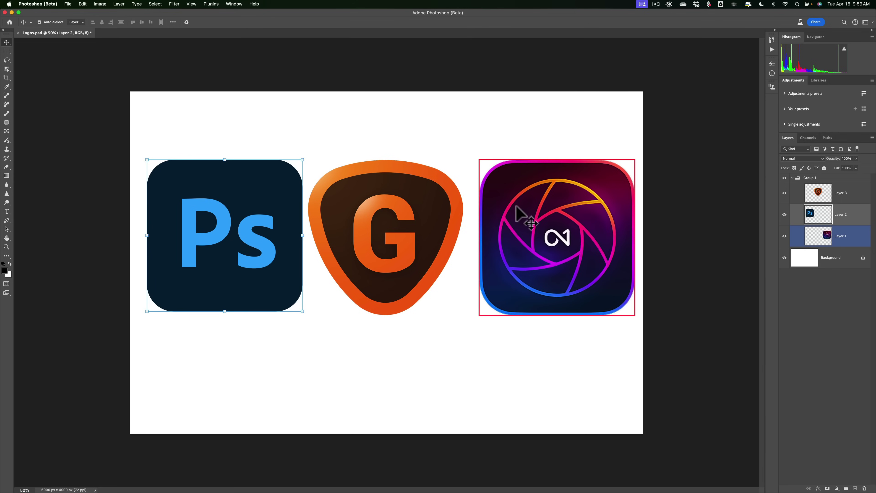
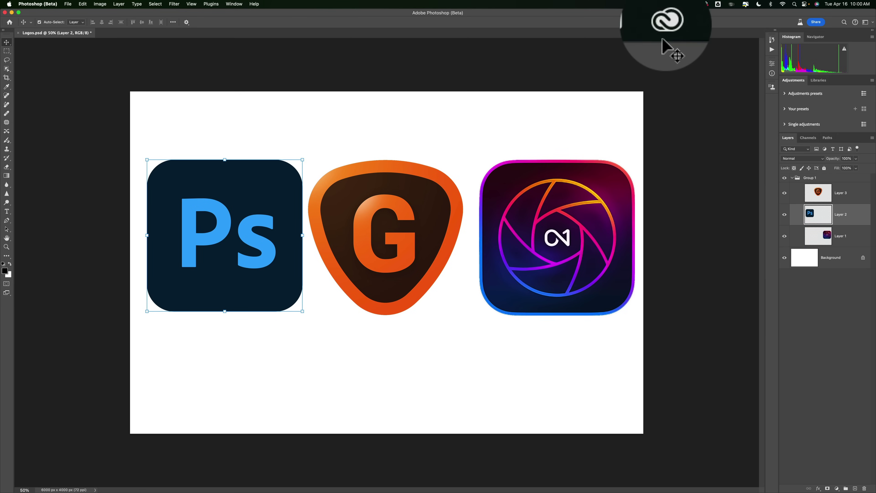
- Switch to the Creative Cloud app and browse the Beta apps category to find Photoshop (Beta)
left_click(667, 7)
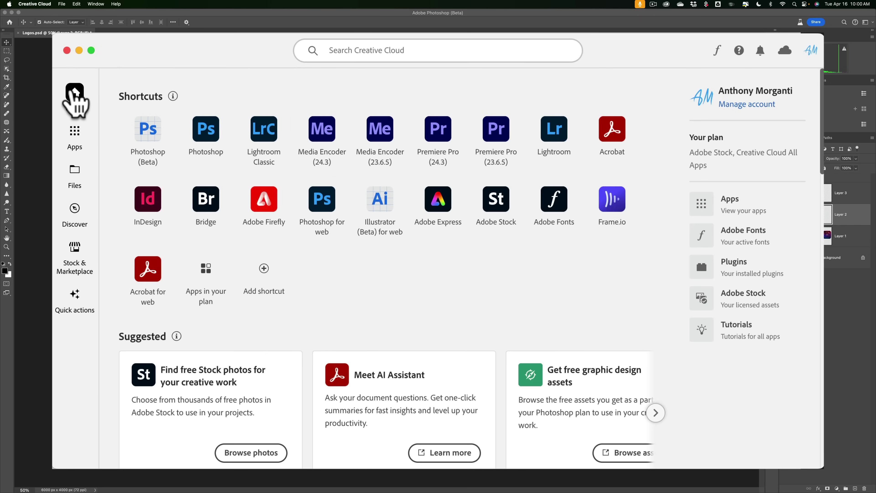
left_click(74, 91)
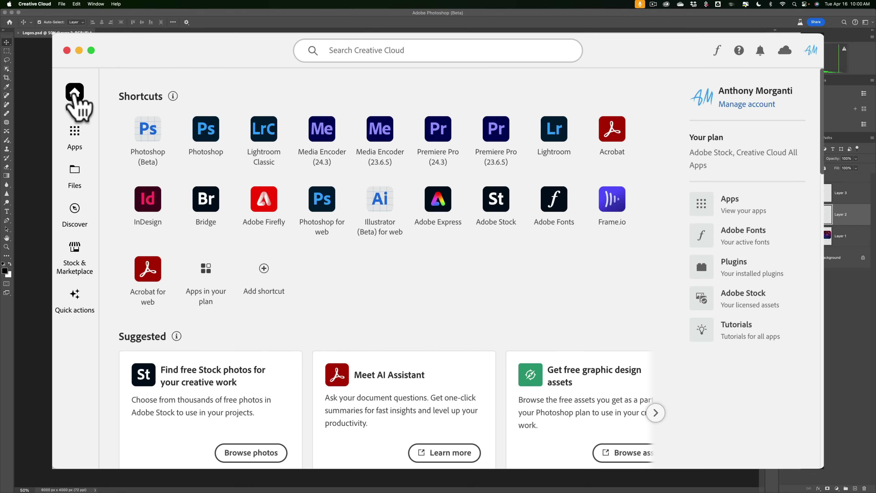
left_click(74, 133)
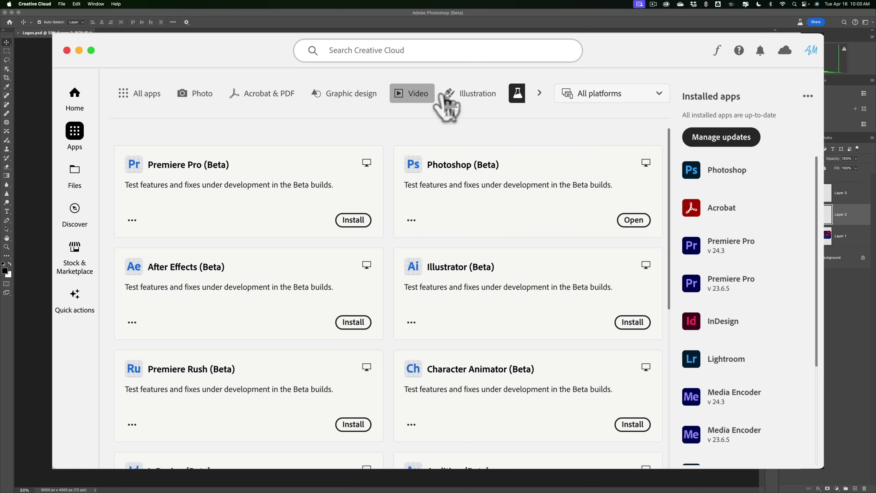
left_click(539, 94)
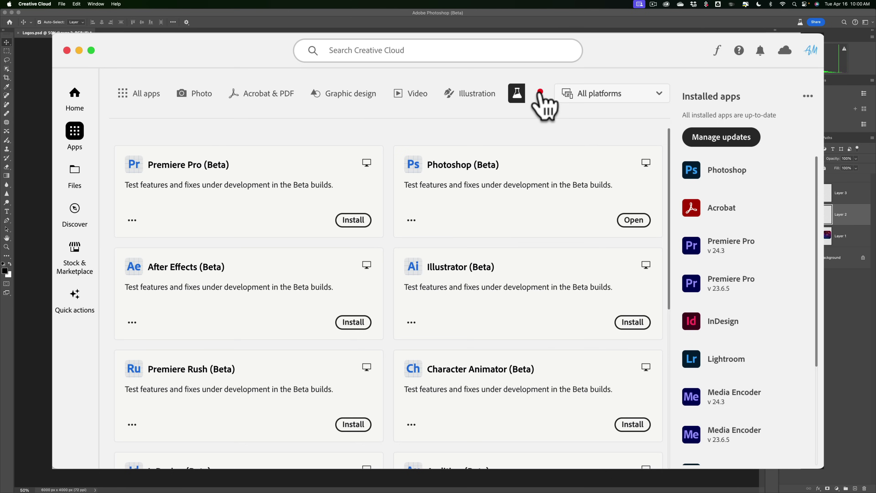
left_click(539, 93)
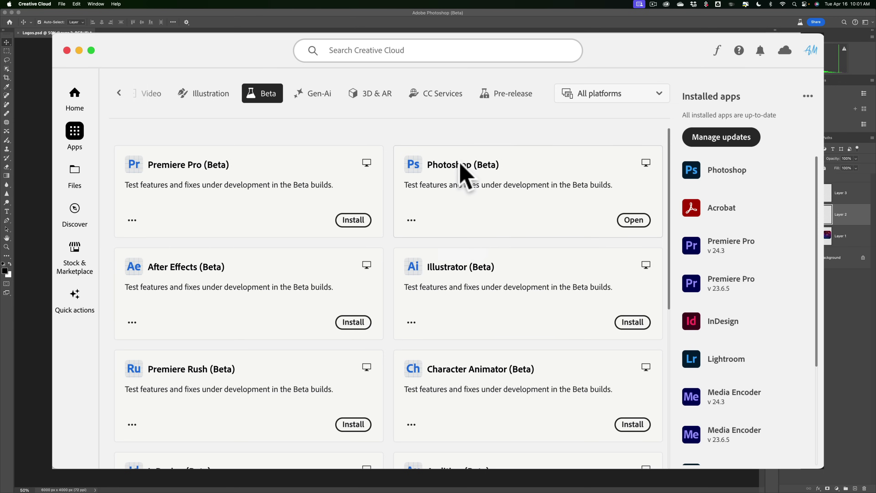
mouse_move(481, 172)
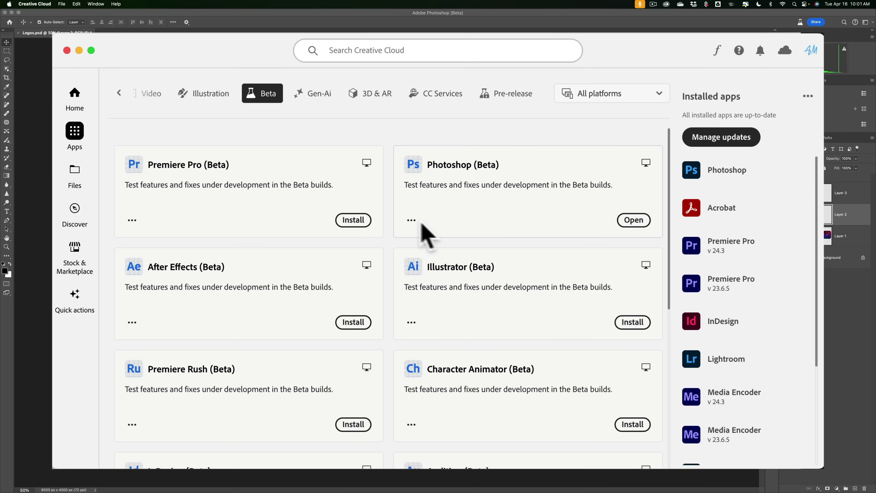
- View the additional options for Photoshop (Beta), including Uninstall, dismiss them and close the Creative Cloud window
left_click(411, 221)
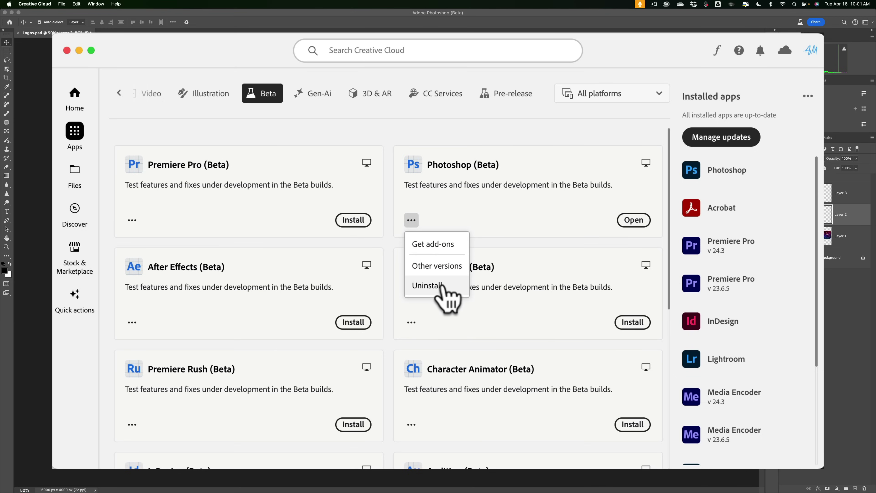
left_click(527, 220)
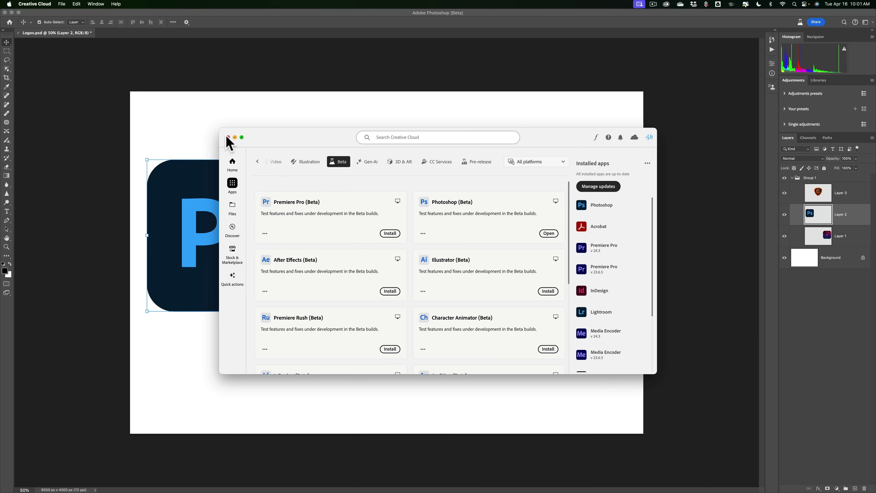
left_click(228, 137)
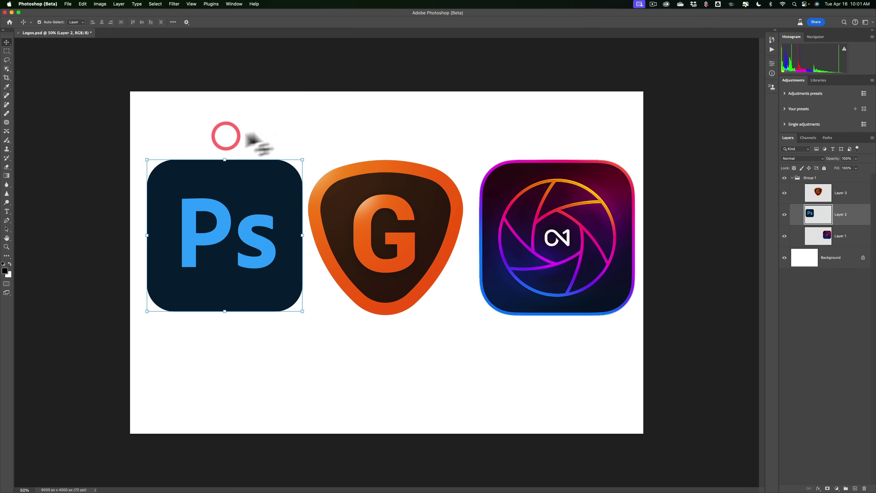